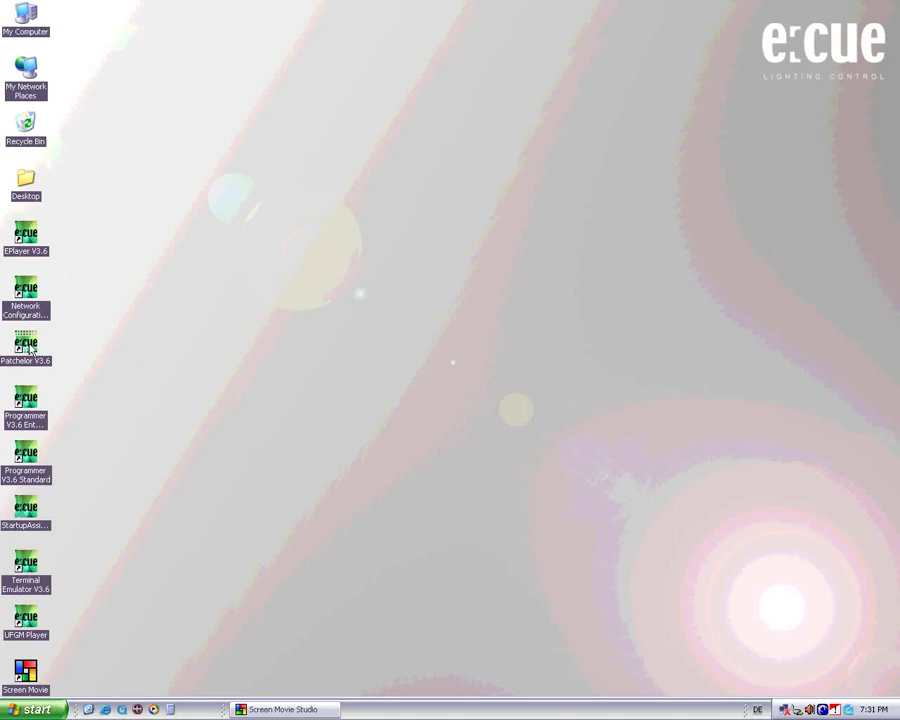
# Launch Patchelor V3.6 and maximize its window to show the empty untitled patch.
pyautogui.doubleClick(31, 349)
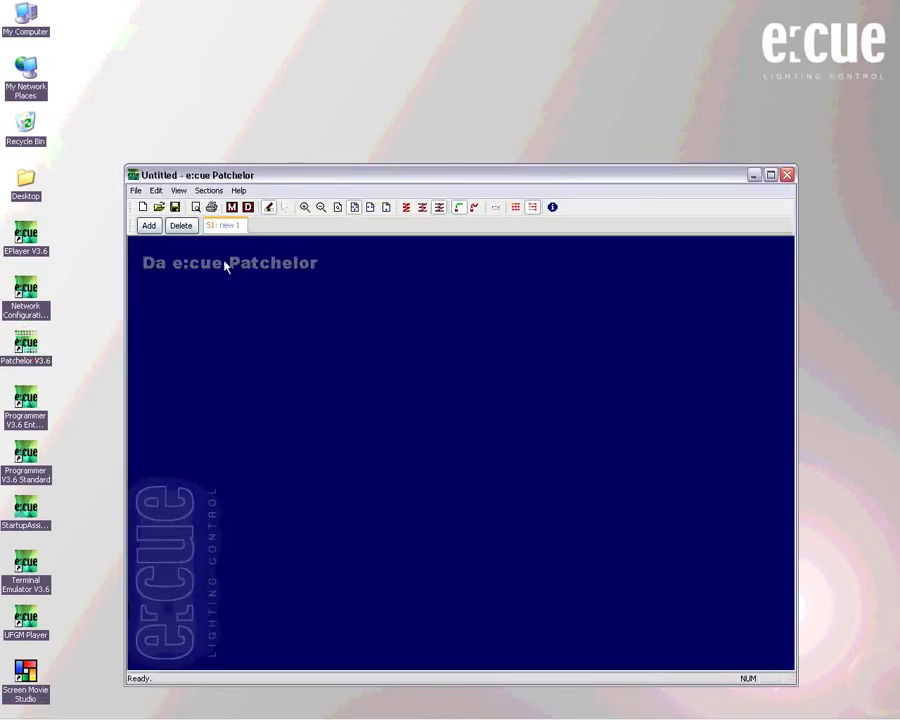
pyautogui.doubleClick(282, 175)
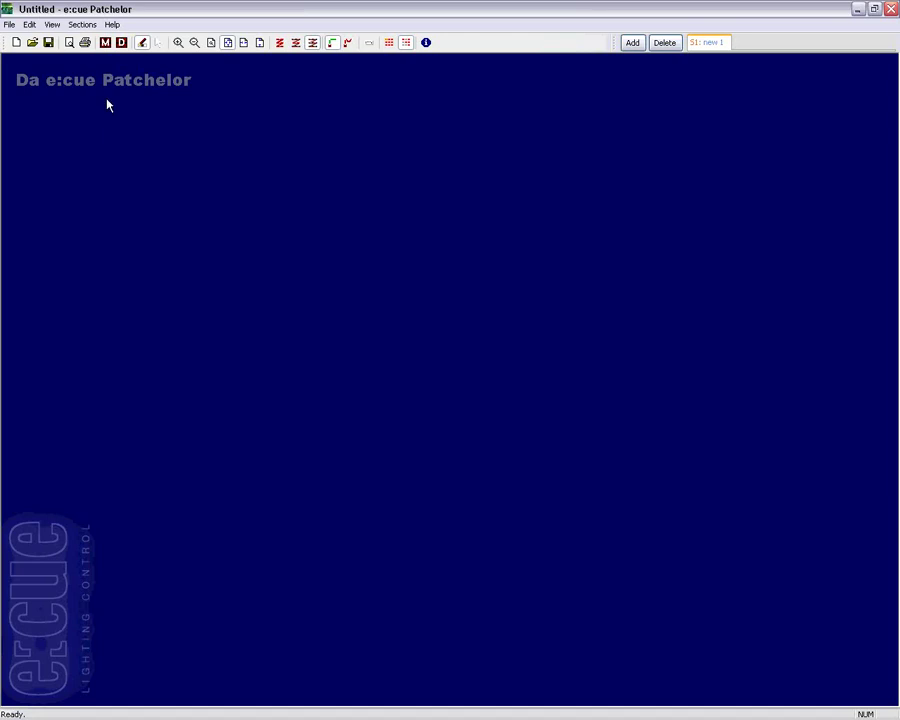
# Start a new matrix and choose Traxon Moodlight64 as its fixture type.
pyautogui.click(105, 43)
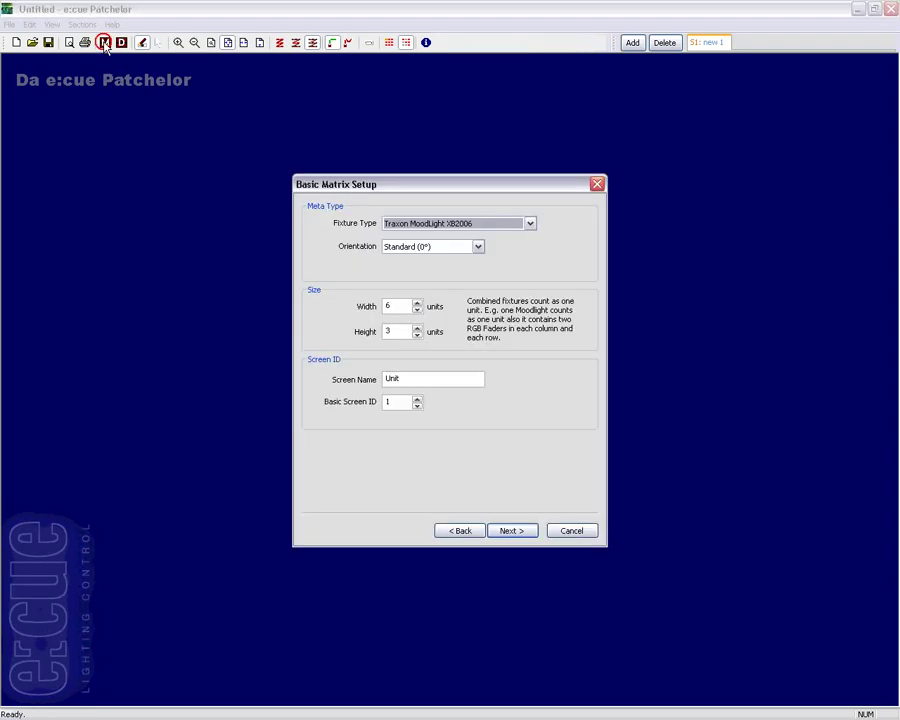
pyautogui.click(530, 223)
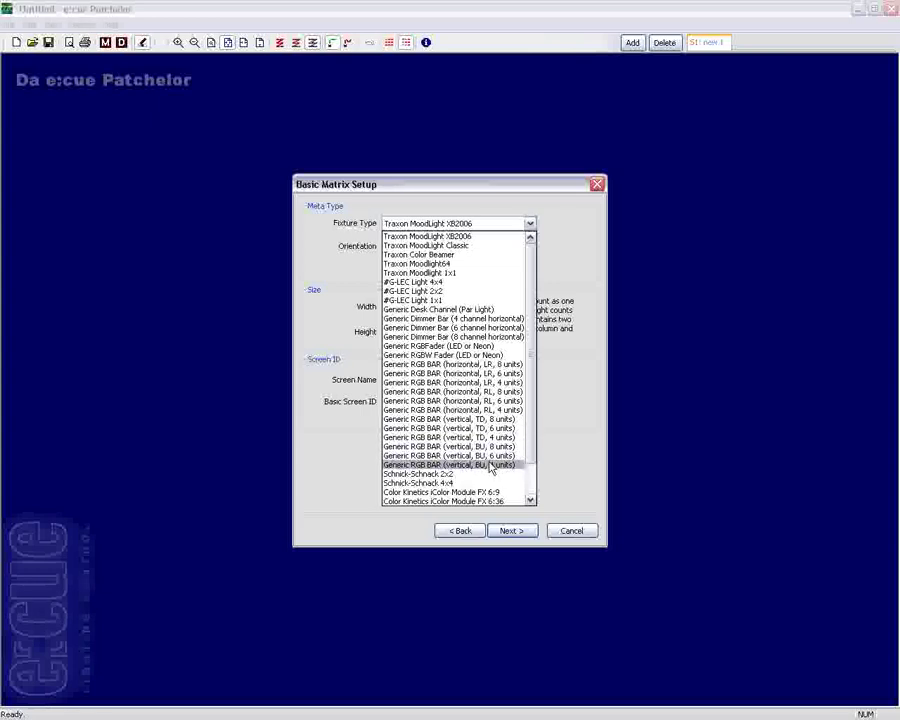
pyautogui.scroll(-2, 489, 476)
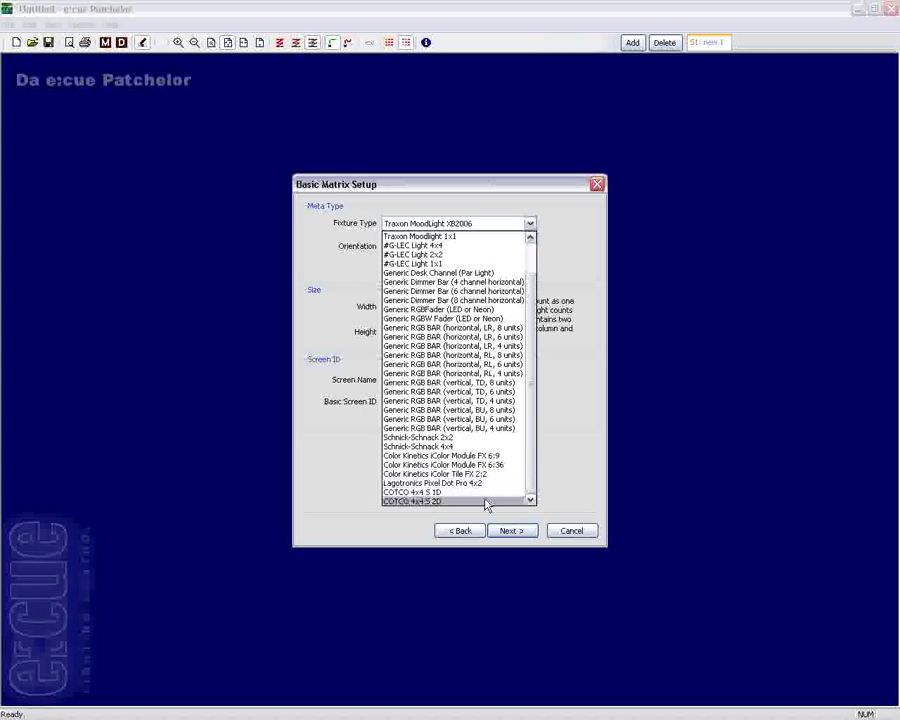
pyautogui.scroll(2, 484, 505)
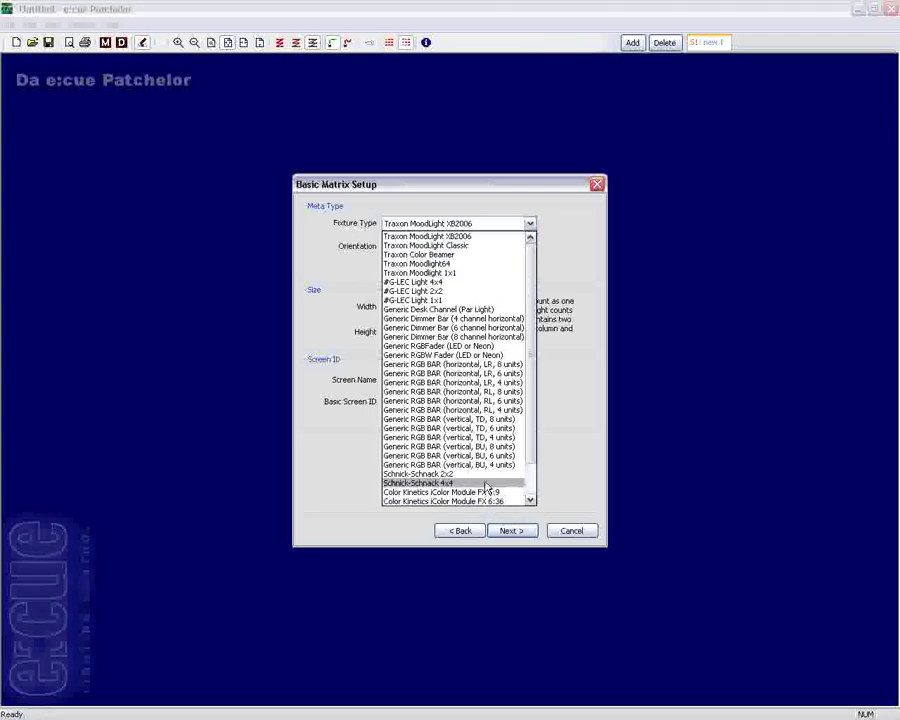
pyautogui.click(464, 265)
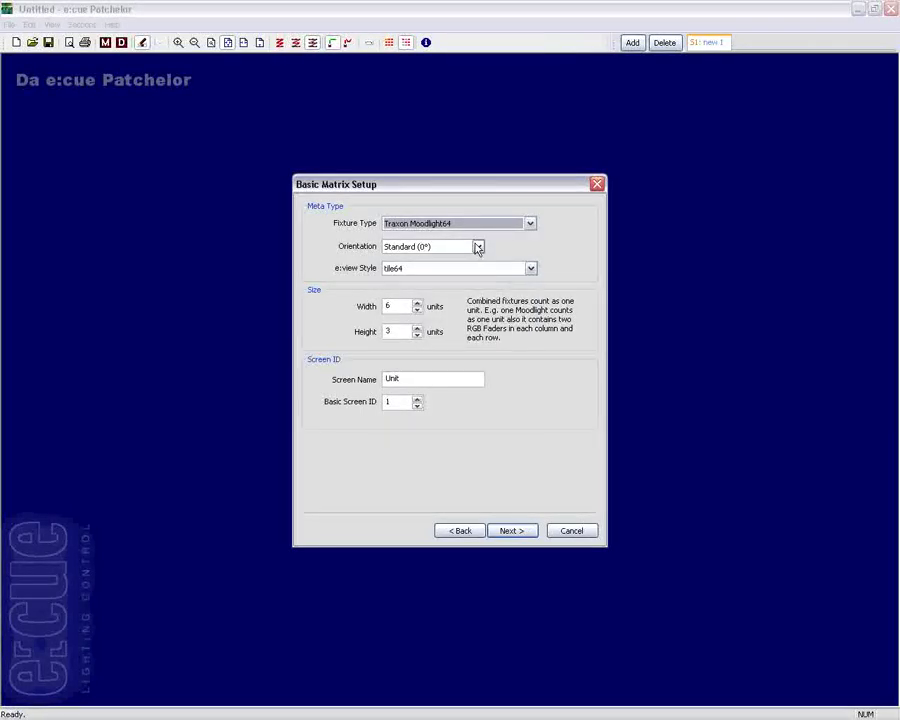
# Keep the Standard (0°) orientation and the tile64 e:view style.
pyautogui.click(478, 247)
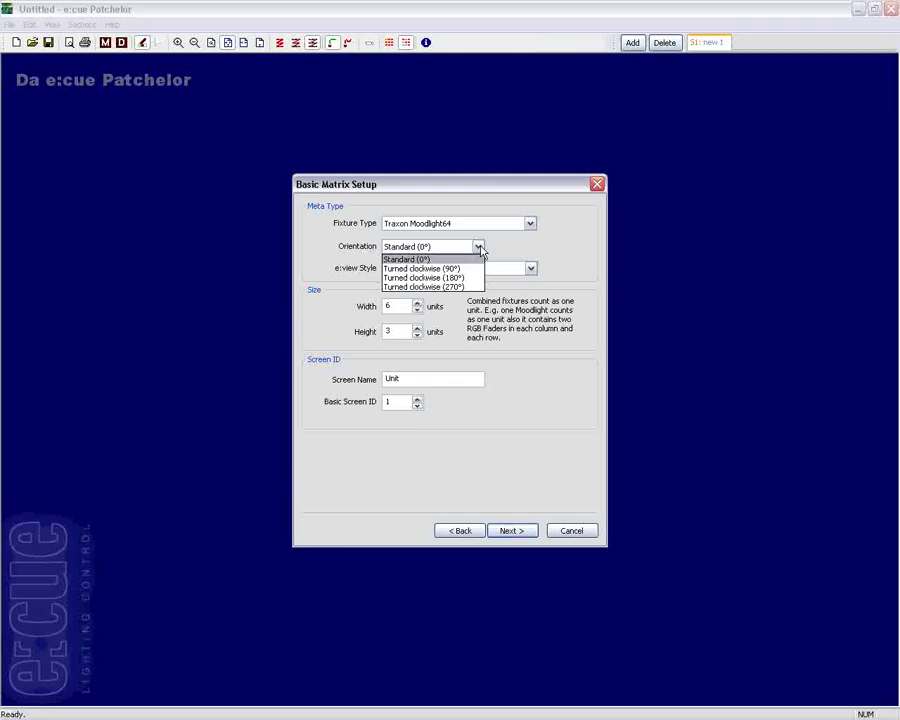
pyautogui.click(479, 248)
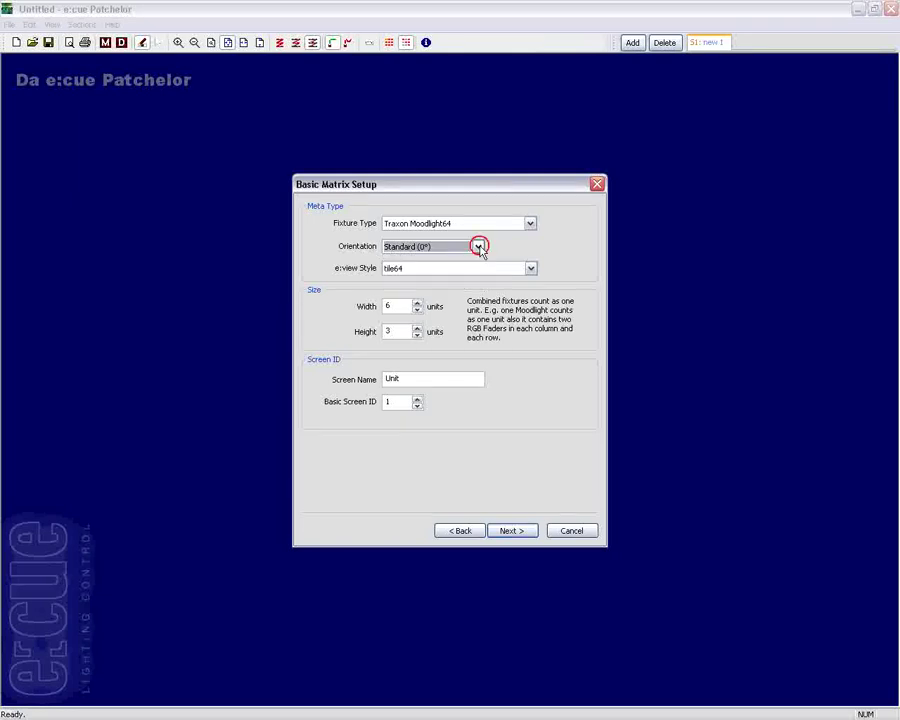
pyautogui.click(463, 270)
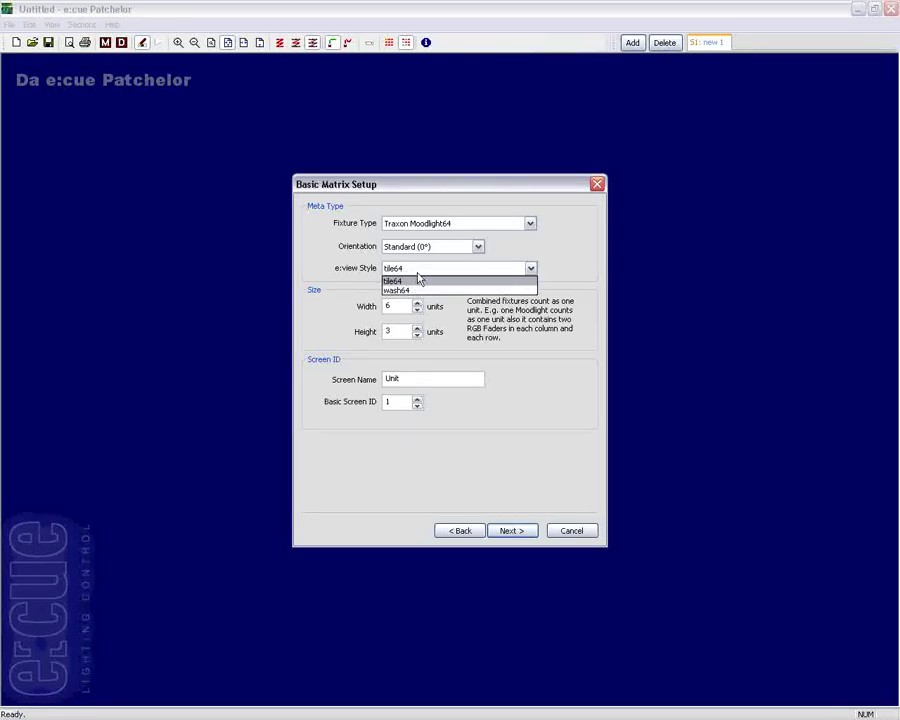
pyautogui.click(433, 268)
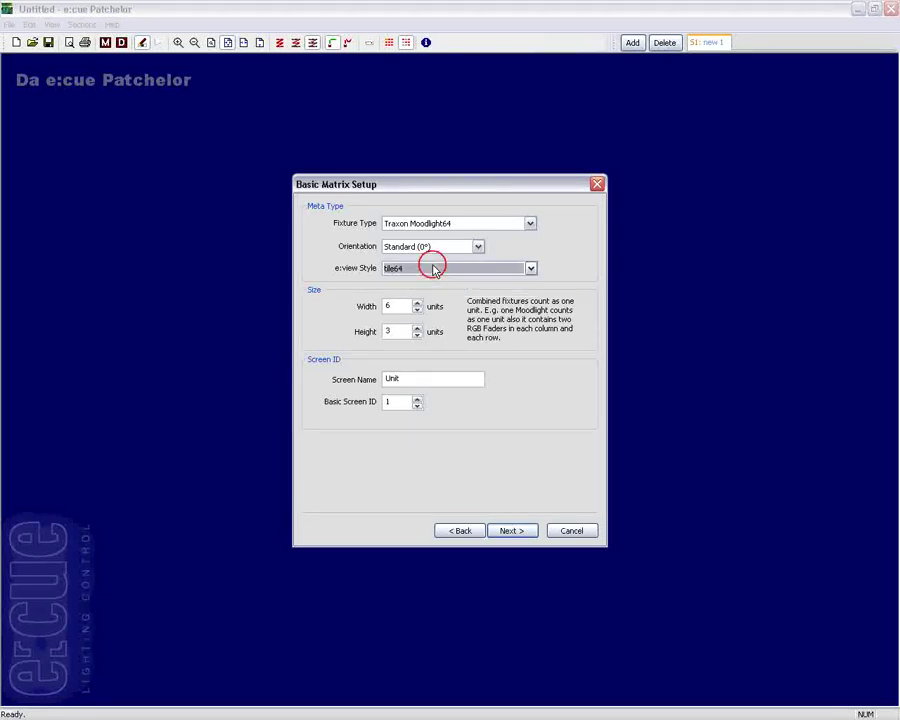
# Set the matrix width to 4 units and height to 4 units.
pyautogui.click(416, 312)
pyautogui.click(416, 312)
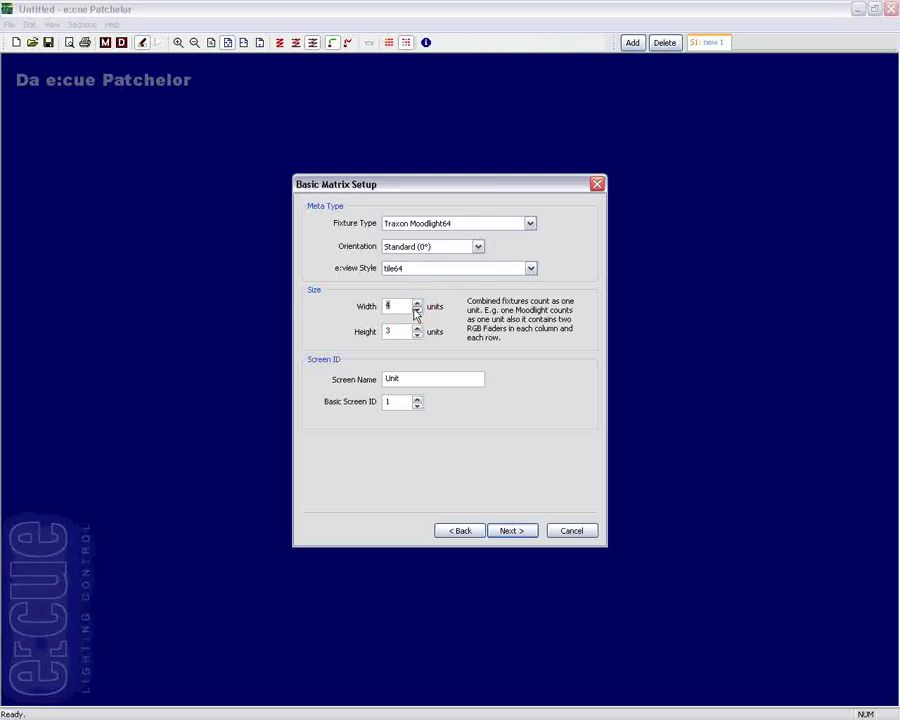
pyautogui.click(416, 312)
pyautogui.click(416, 333)
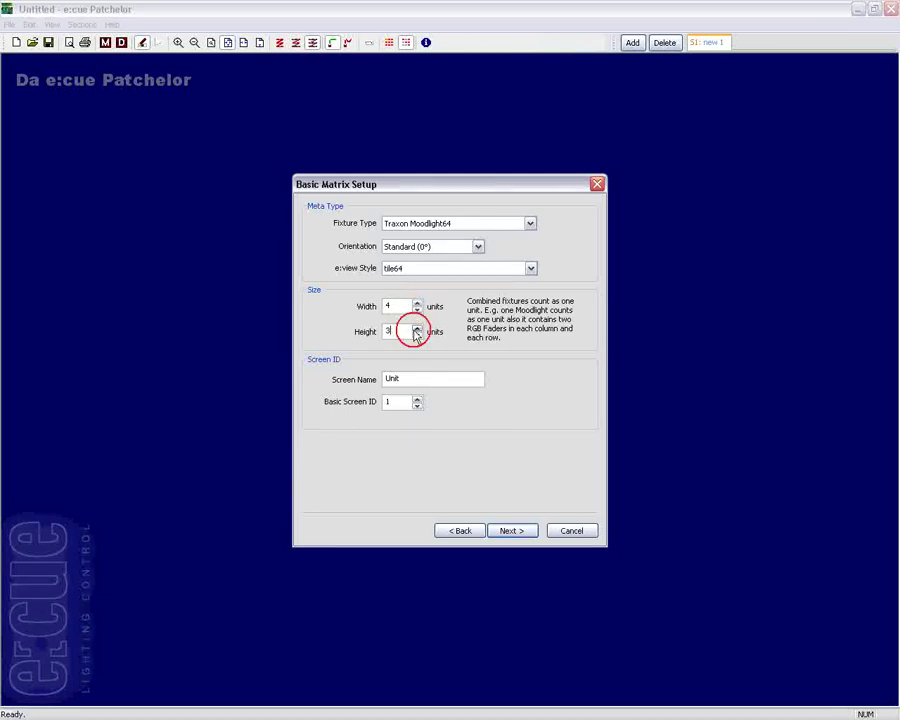
pyautogui.click(417, 328)
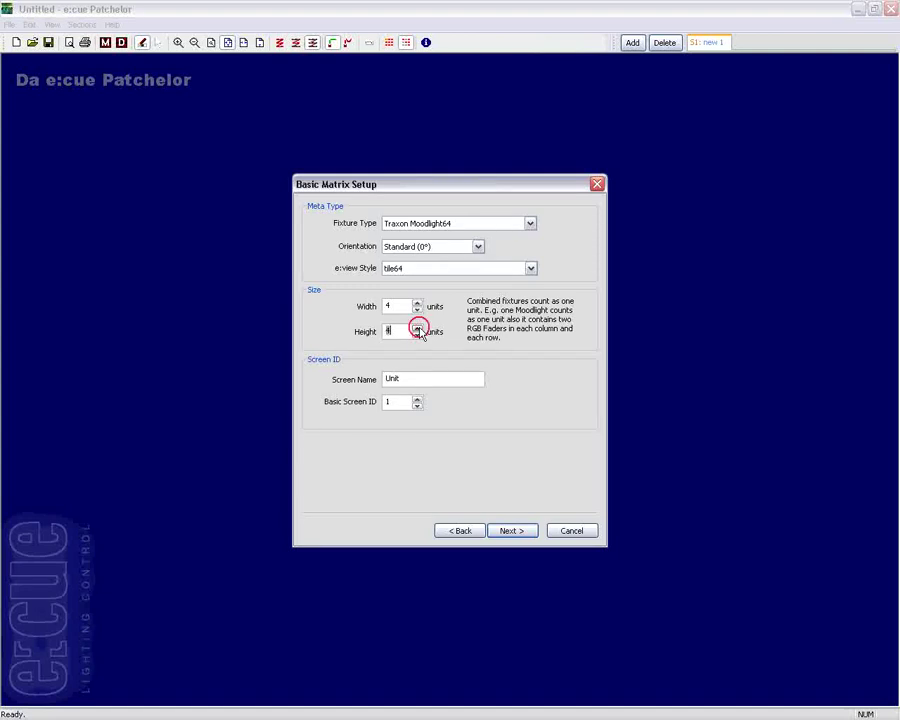
pyautogui.click(412, 378)
pyautogui.click(405, 402)
# Advance to the layout page, keeping base universe 1, start address 1 and maximum address 512.
pyautogui.click(509, 532)
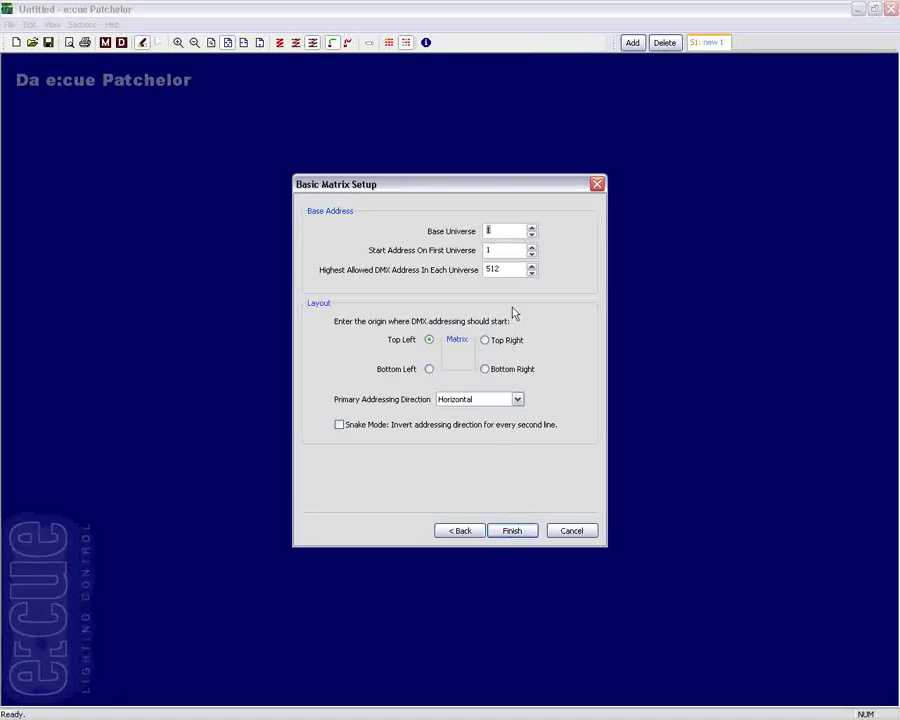
pyautogui.click(499, 231)
pyautogui.click(509, 252)
pyautogui.click(511, 269)
# Keep the addressing origin at top left and the primary direction Horizontal.
pyautogui.click(429, 370)
pyautogui.click(485, 370)
pyautogui.click(485, 341)
pyautogui.click(429, 341)
pyautogui.click(518, 400)
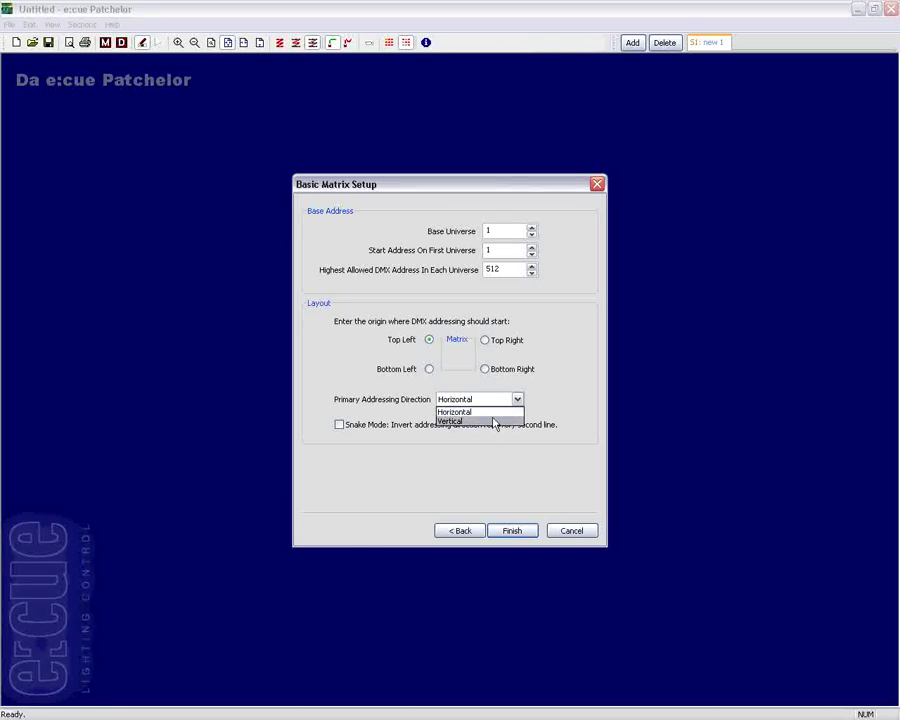
pyautogui.click(496, 413)
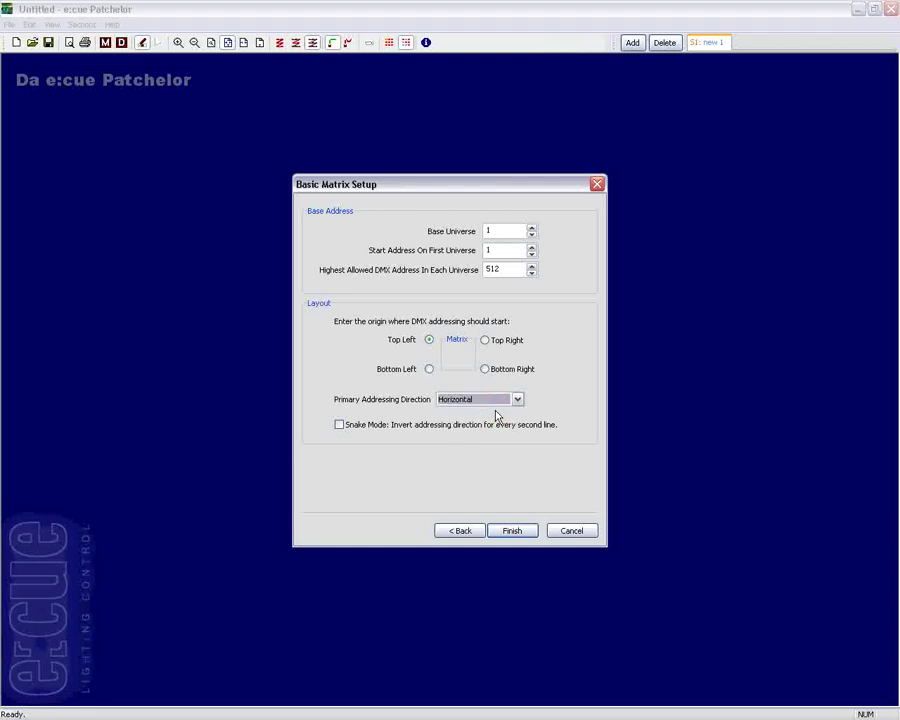
# Finish the setup to generate 1024 Moodlight64 fixtures across 8 universes.
pyautogui.click(512, 531)
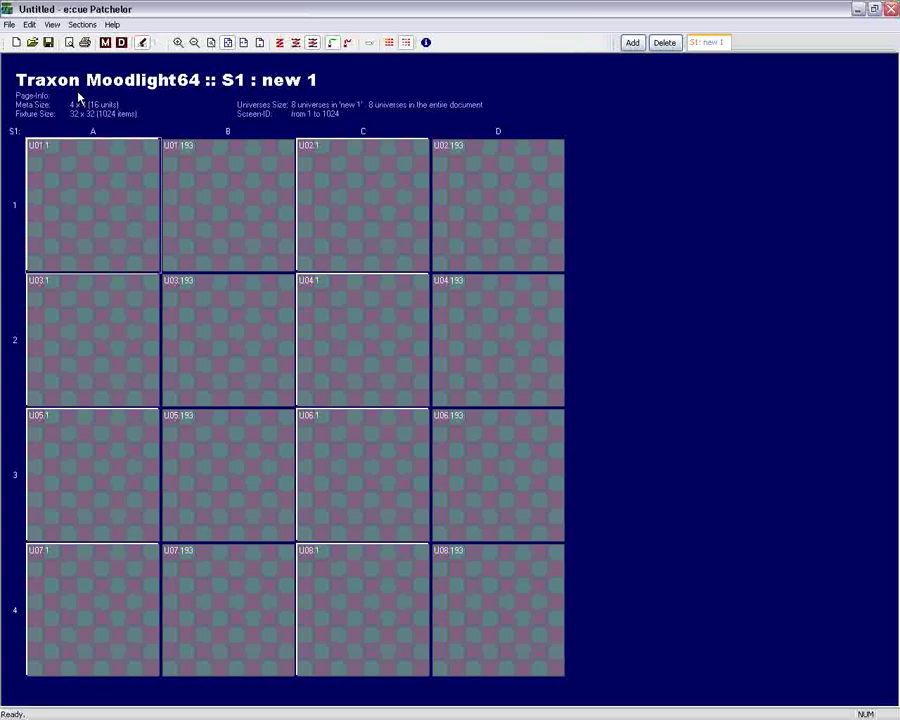
# Replace Untitled with VideoTutorial and save the patch on the Desktop.
pyautogui.click(48, 43)
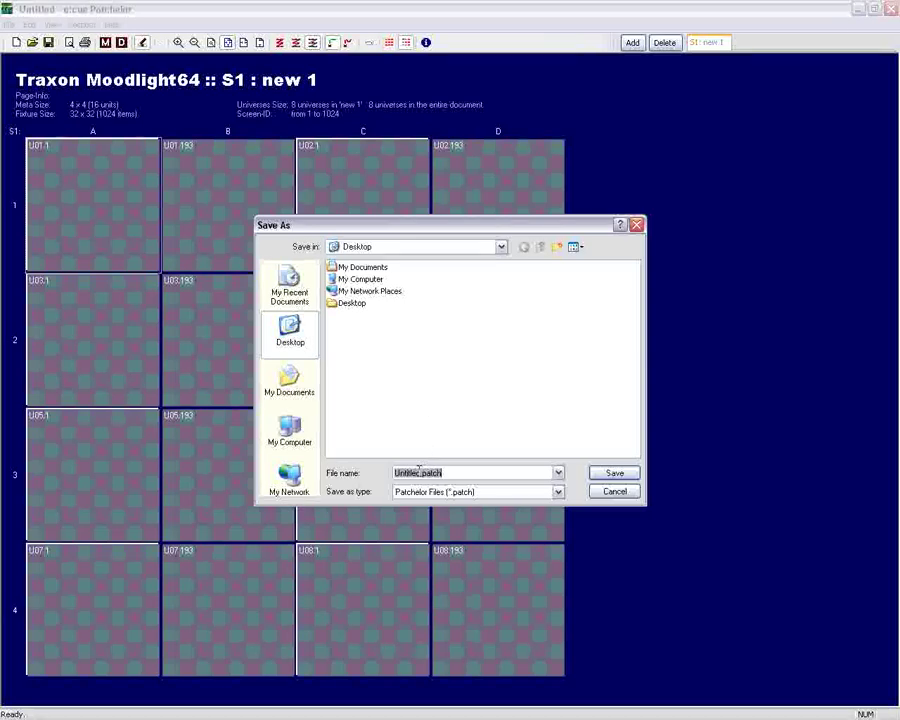
pyautogui.click(424, 472)
pyautogui.click(397, 472)
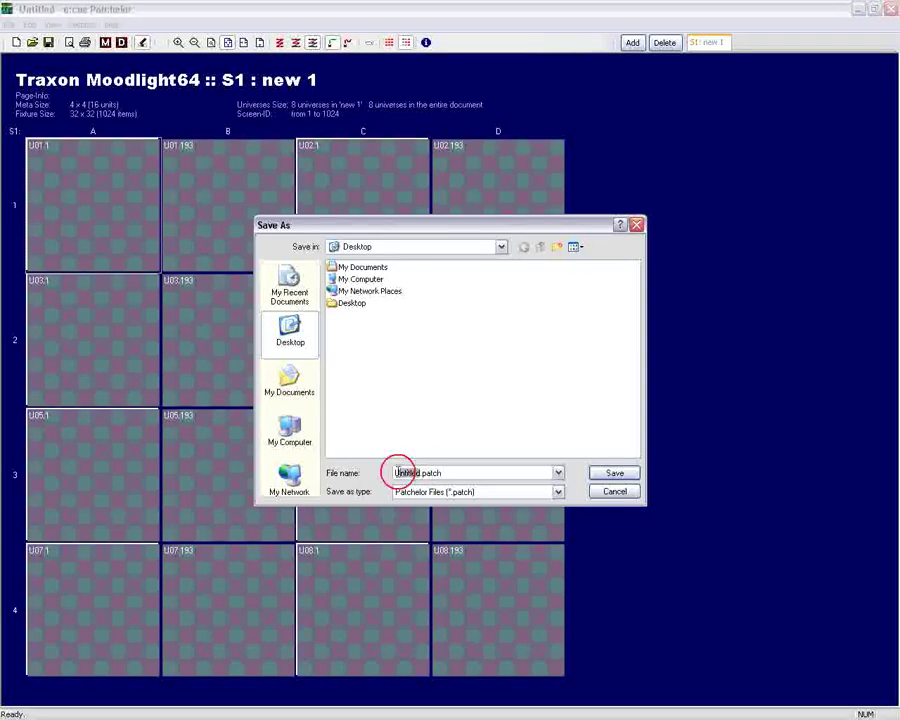
pyautogui.moveTo(397, 471); pyautogui.dragTo(388, 476)
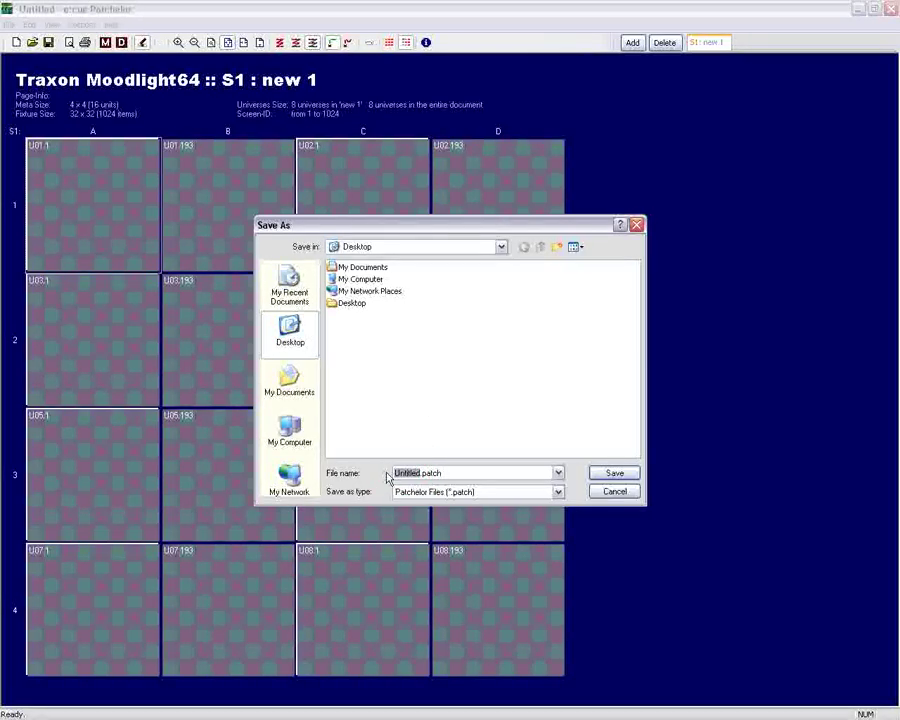
pyautogui.write('VideoTu')
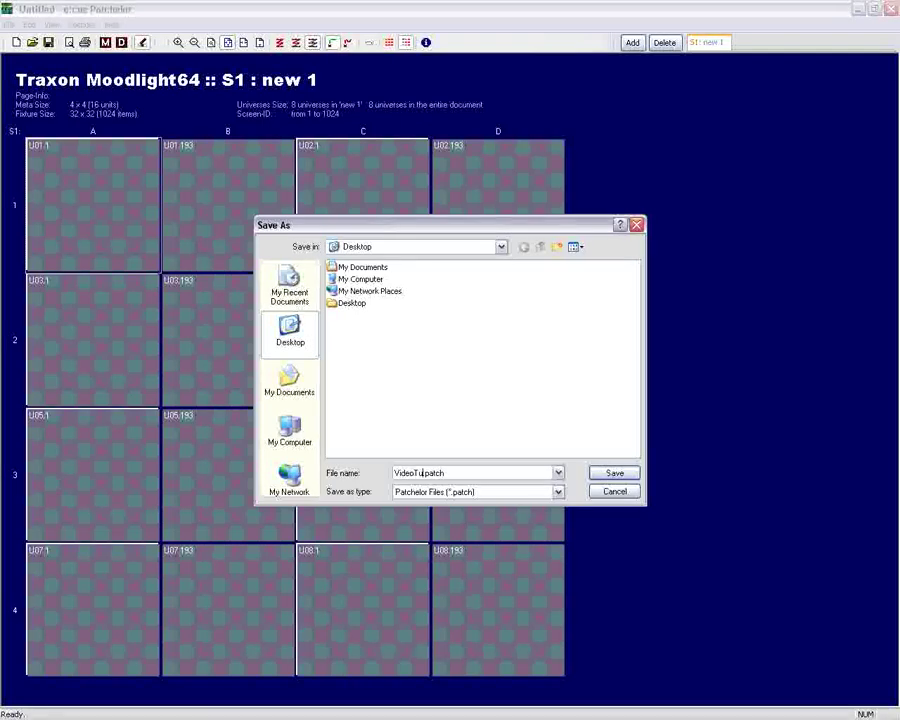
pyautogui.write('torial')
pyautogui.click(607, 479)
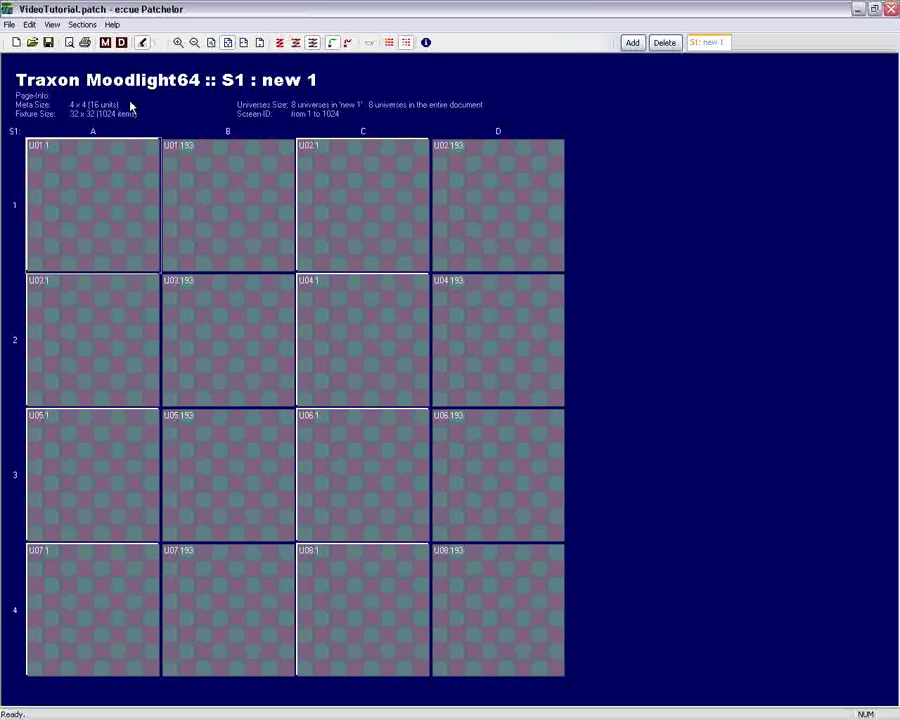
# Turn on Show All Connections and zoom out to see the wiring into universes U01–U08.
pyautogui.click(178, 43)
pyautogui.click(178, 43)
pyautogui.click(178, 43)
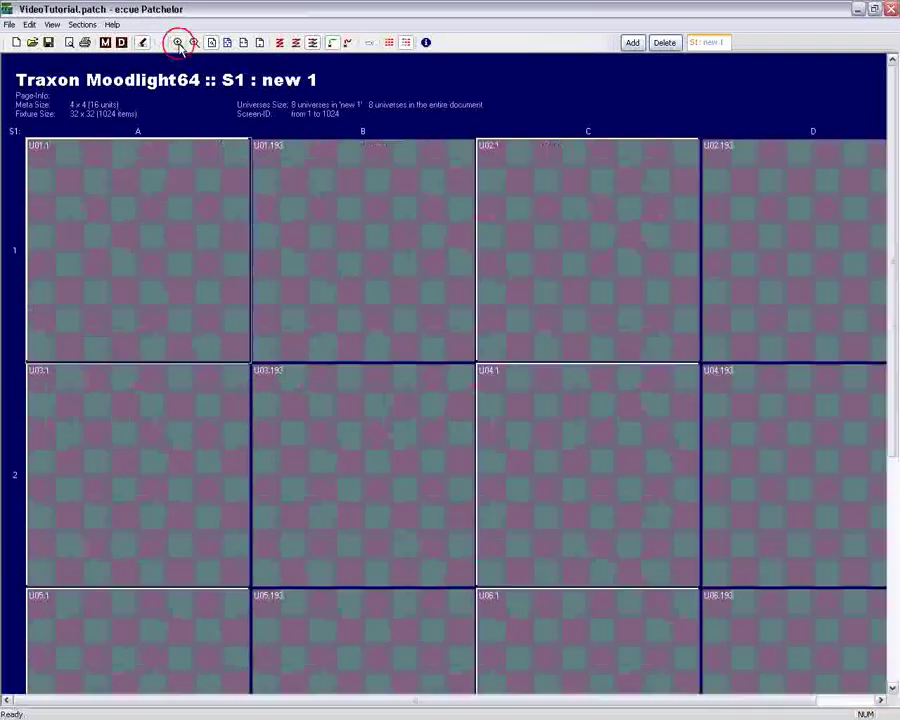
pyautogui.click(195, 43)
pyautogui.click(195, 43)
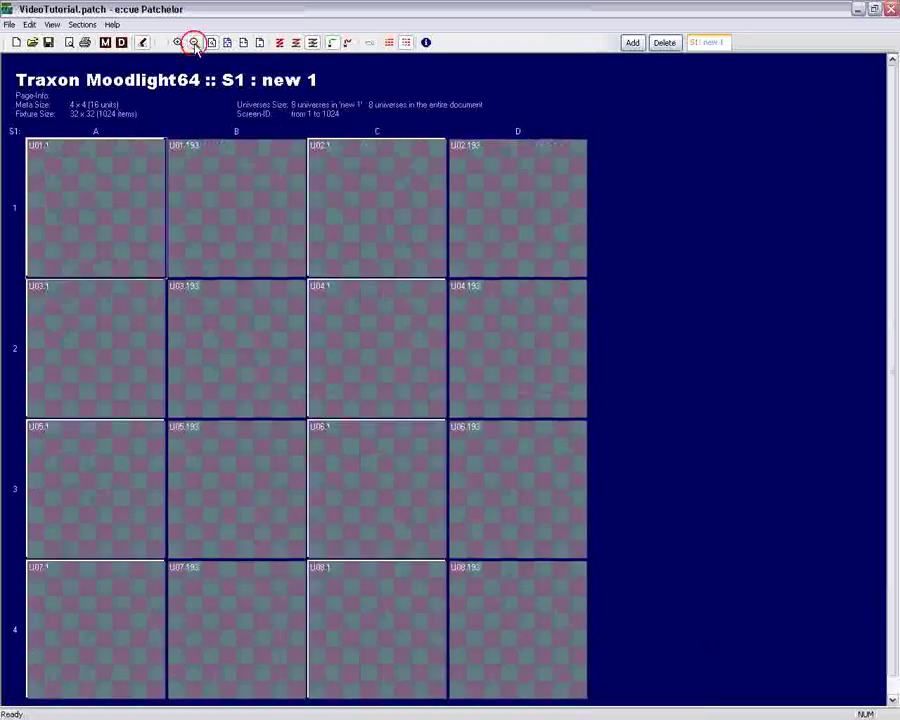
pyautogui.click(195, 43)
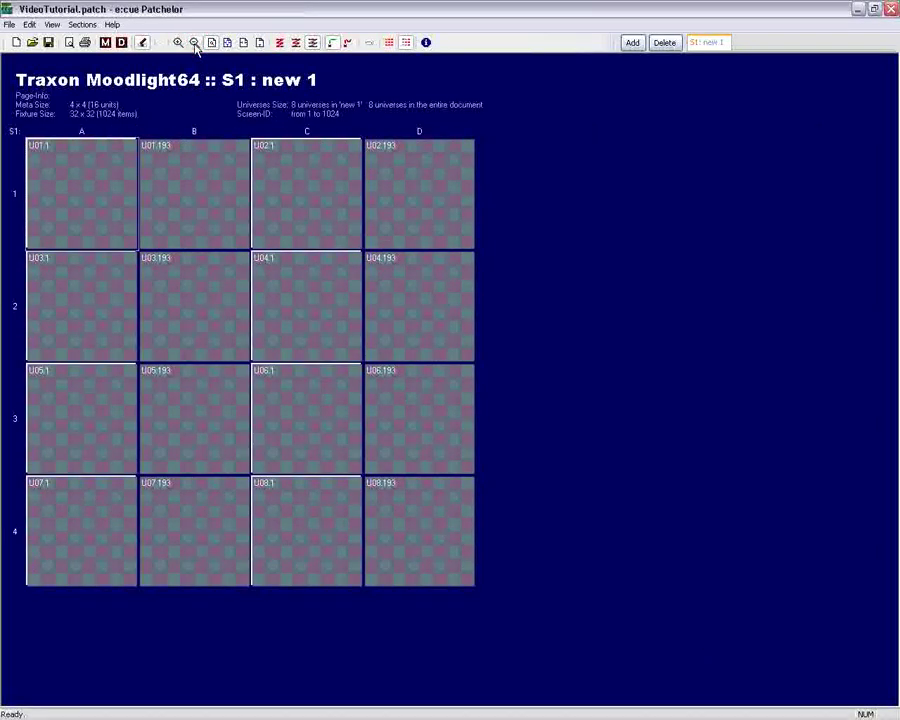
pyautogui.click(281, 43)
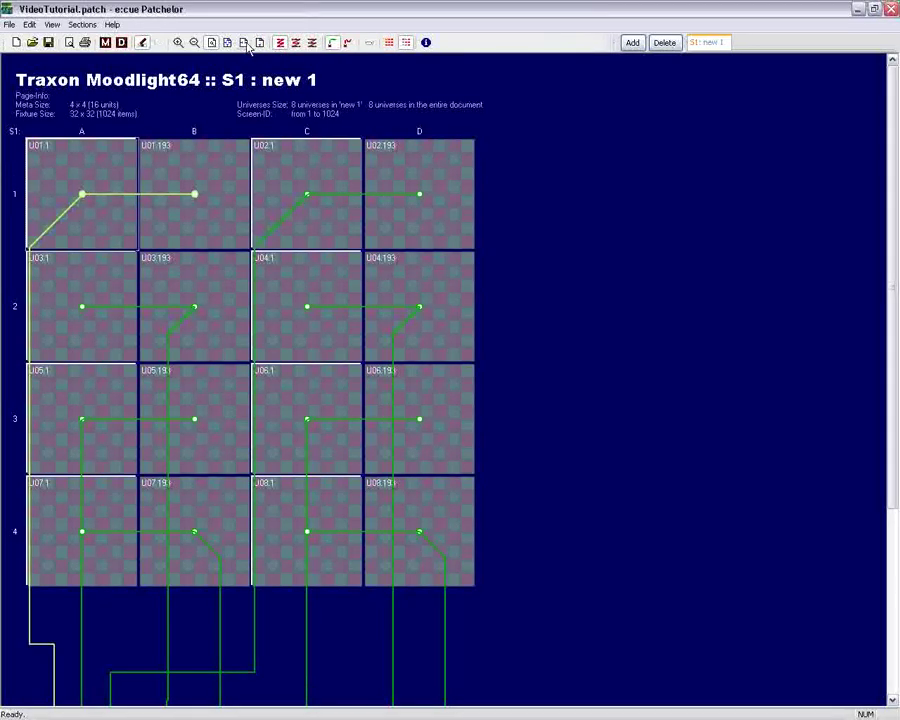
pyautogui.click(194, 42)
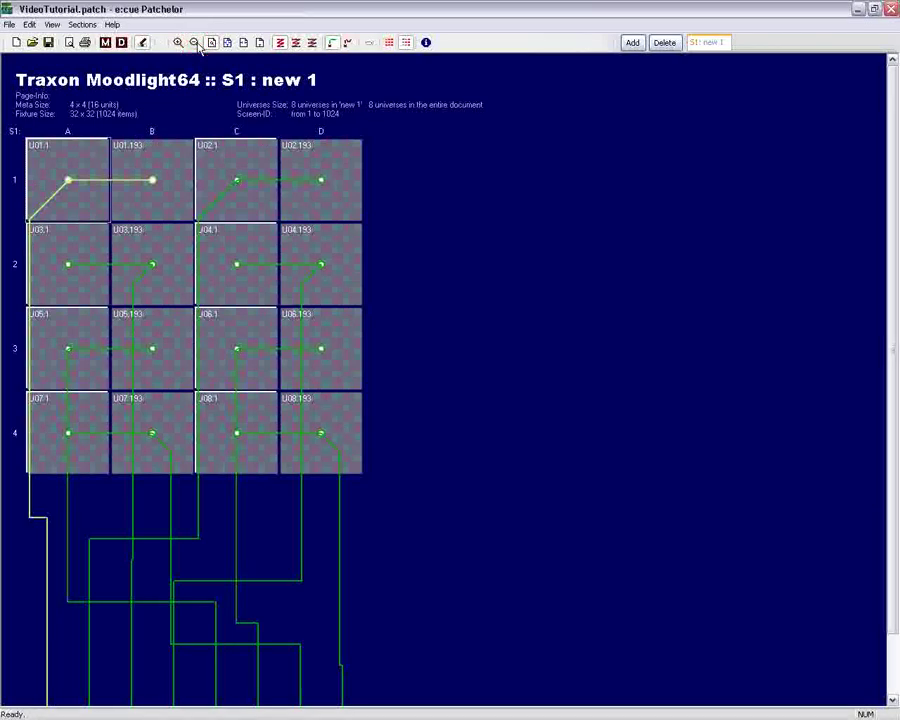
pyautogui.click(194, 42)
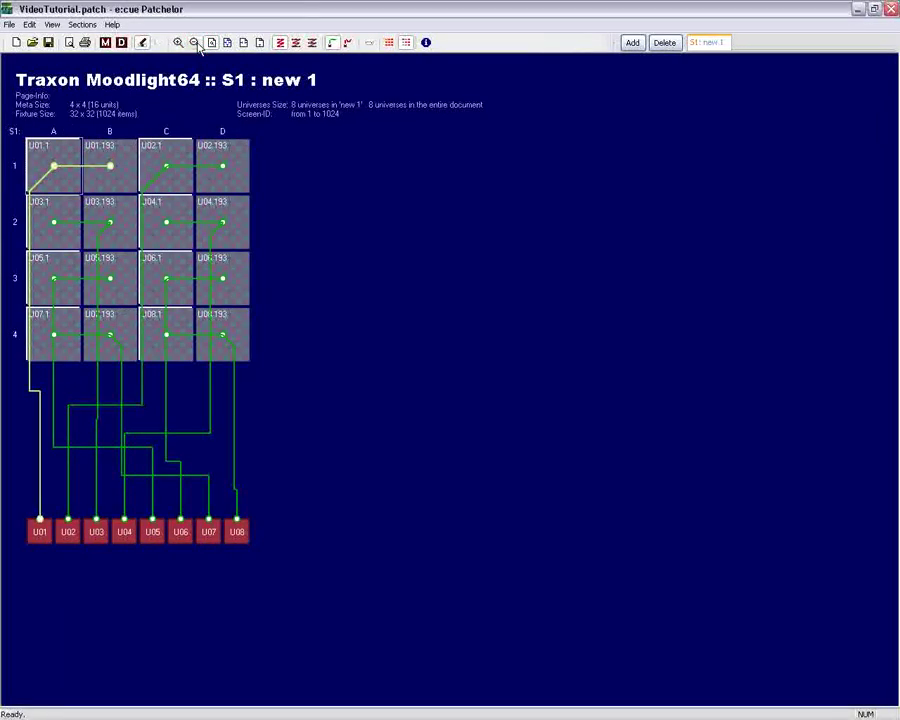
pyautogui.click(178, 42)
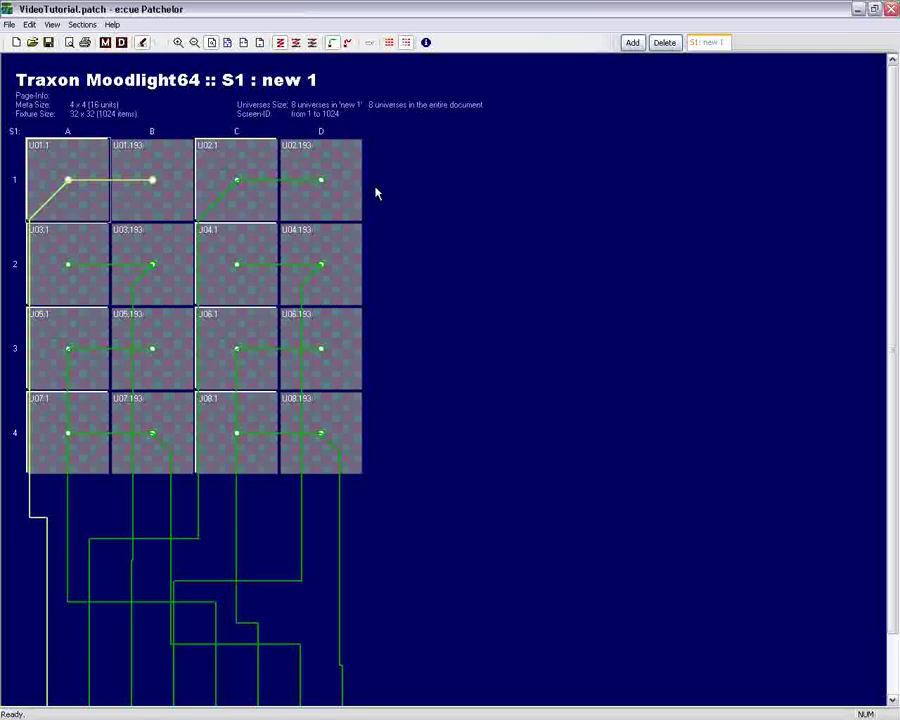
pyautogui.scroll(-2, 375, 191)
pyautogui.scroll(-1, 377, 193)
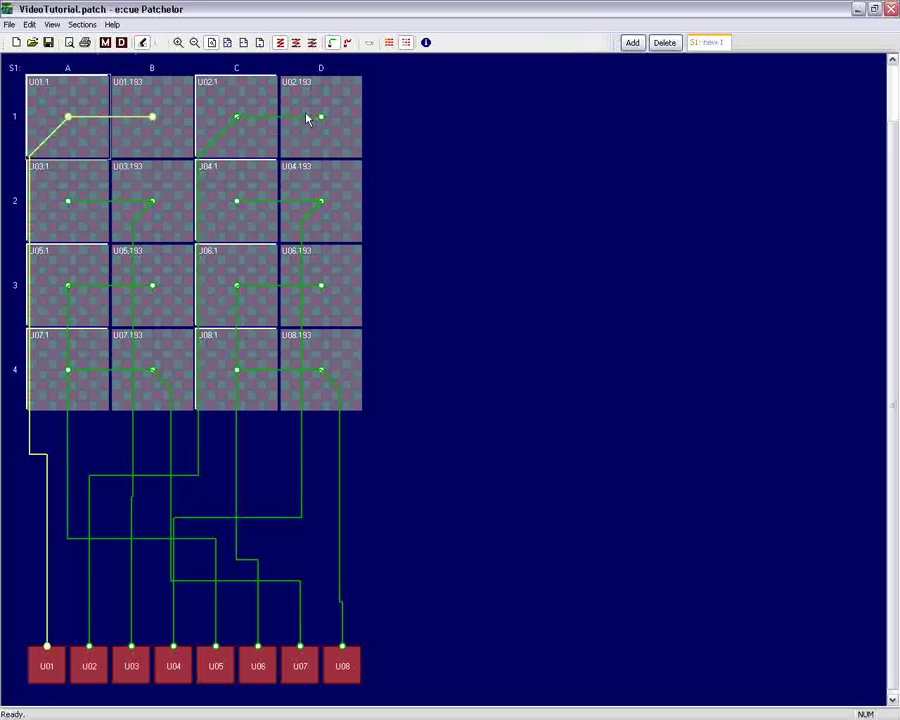
# Show all connections again and sort them by DMX address as curved red wires.
pyautogui.click(296, 43)
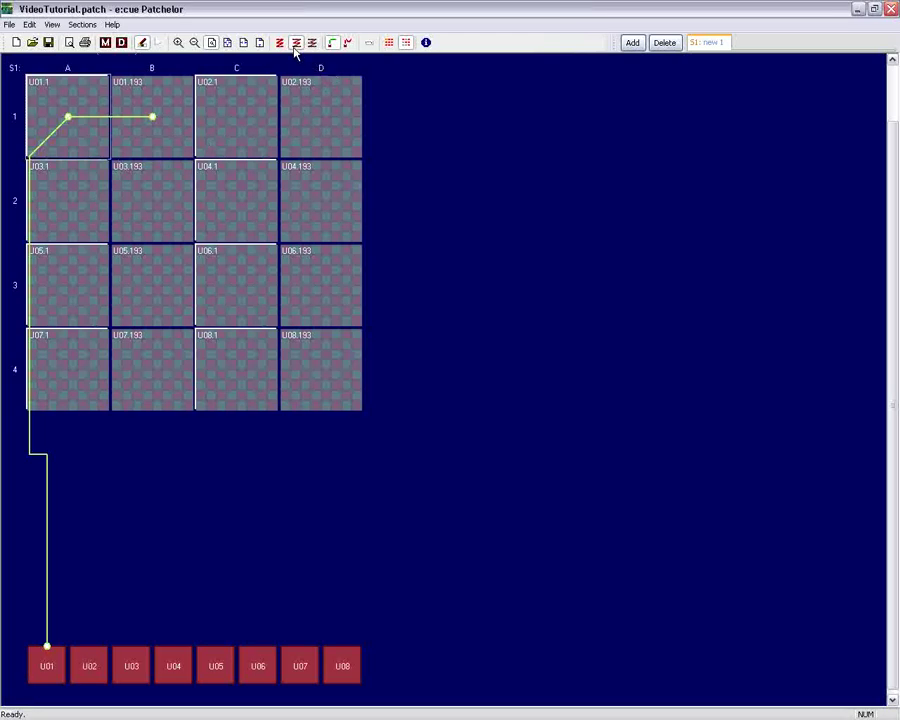
pyautogui.click(281, 43)
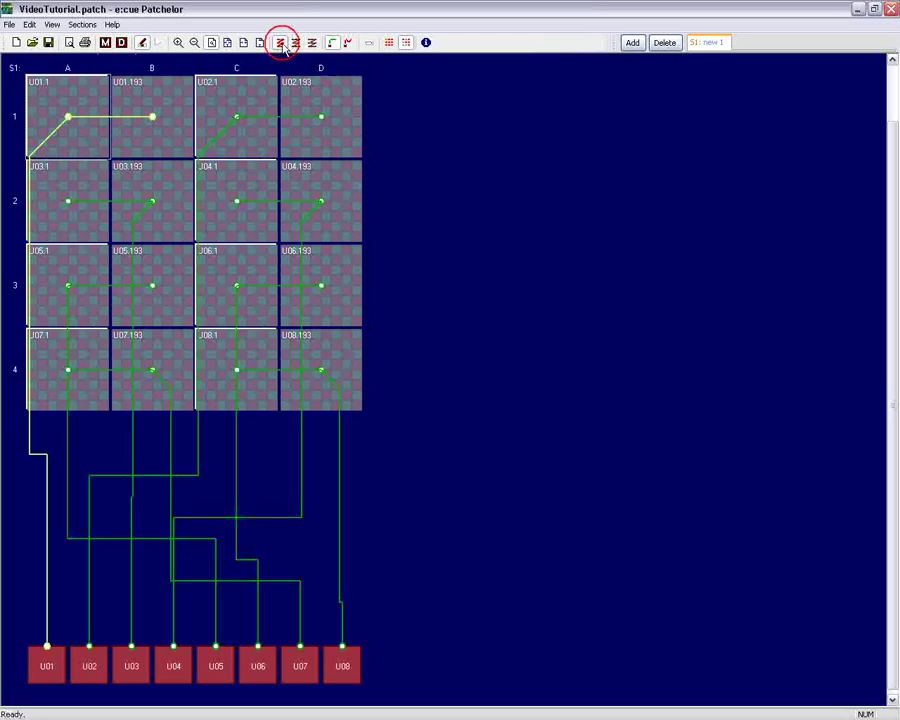
pyautogui.click(348, 43)
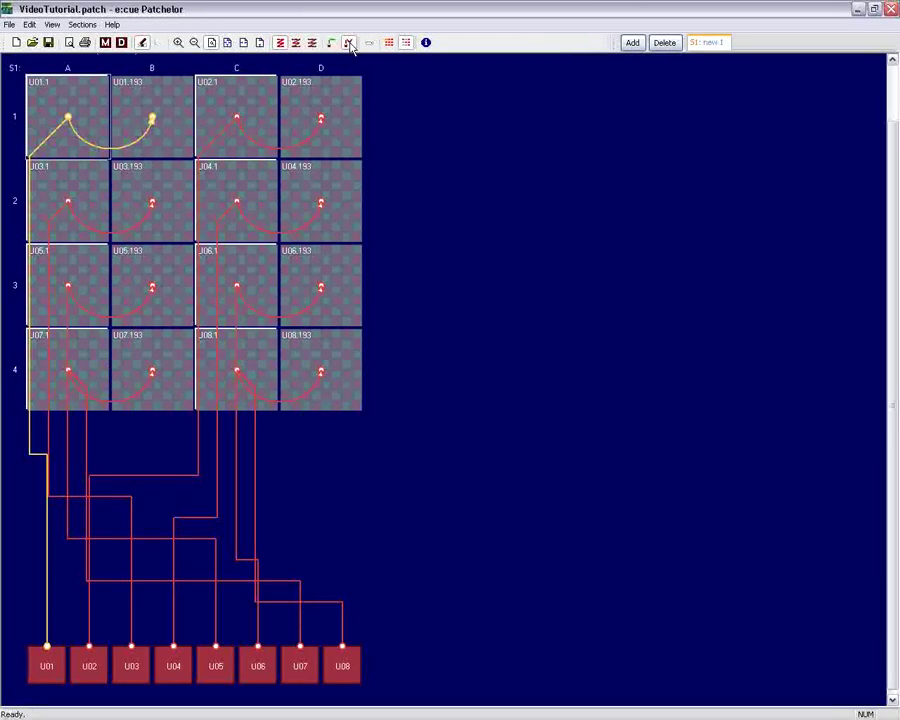
pyautogui.click(332, 43)
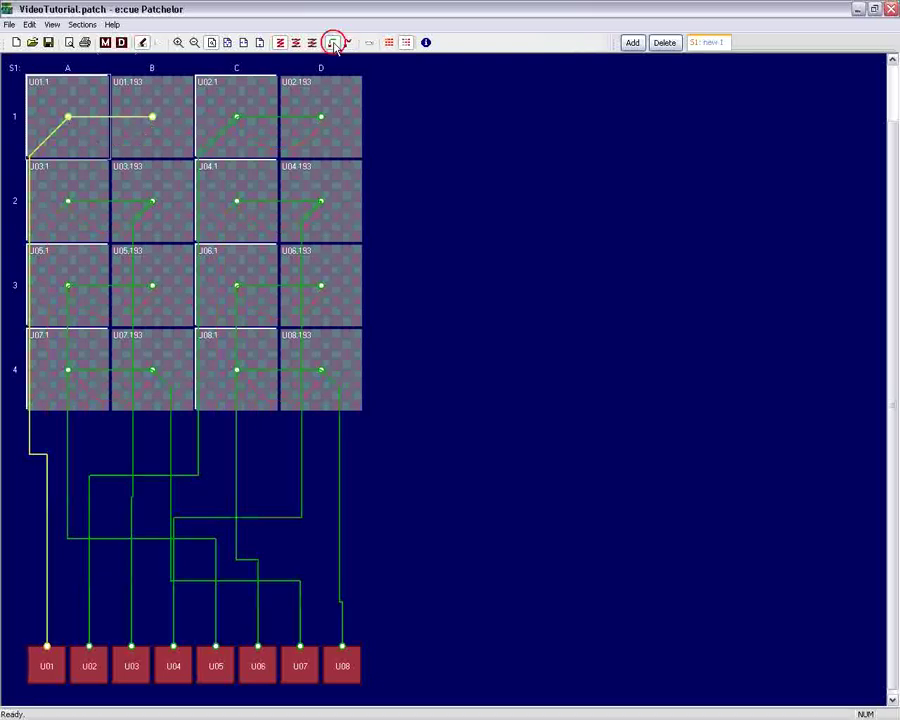
pyautogui.click(348, 43)
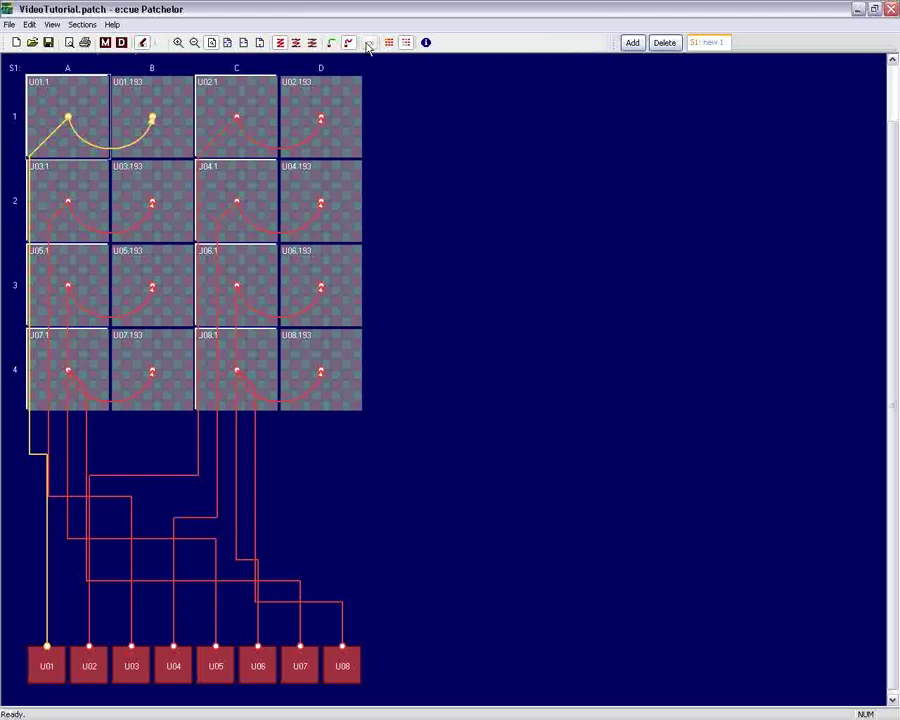
# Turn on switch settings for every tile and zoom in to read the DIP switches.
pyautogui.click(368, 43)
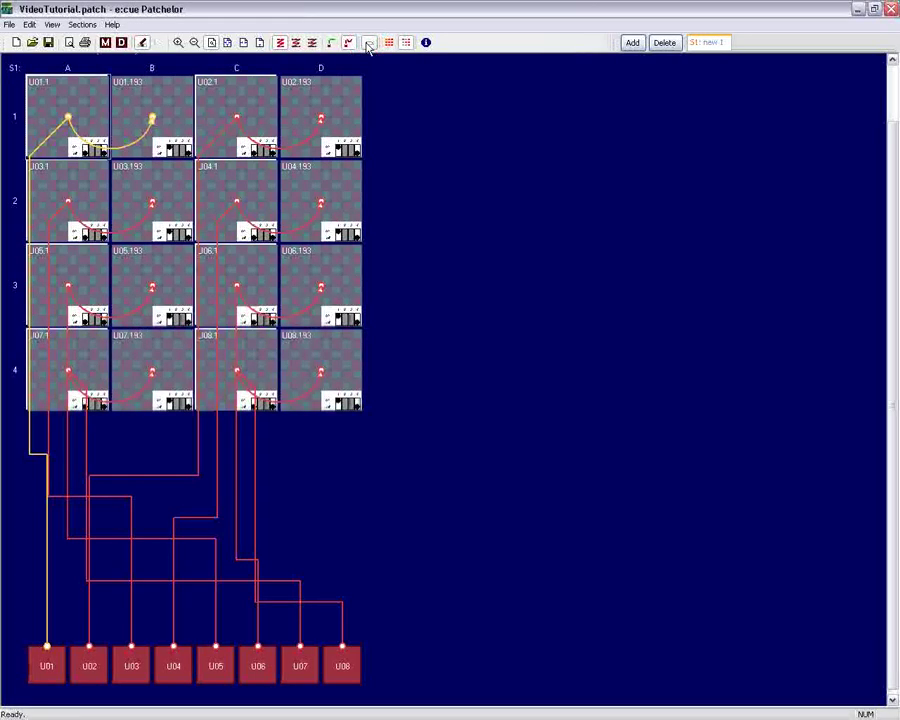
pyautogui.click(177, 43)
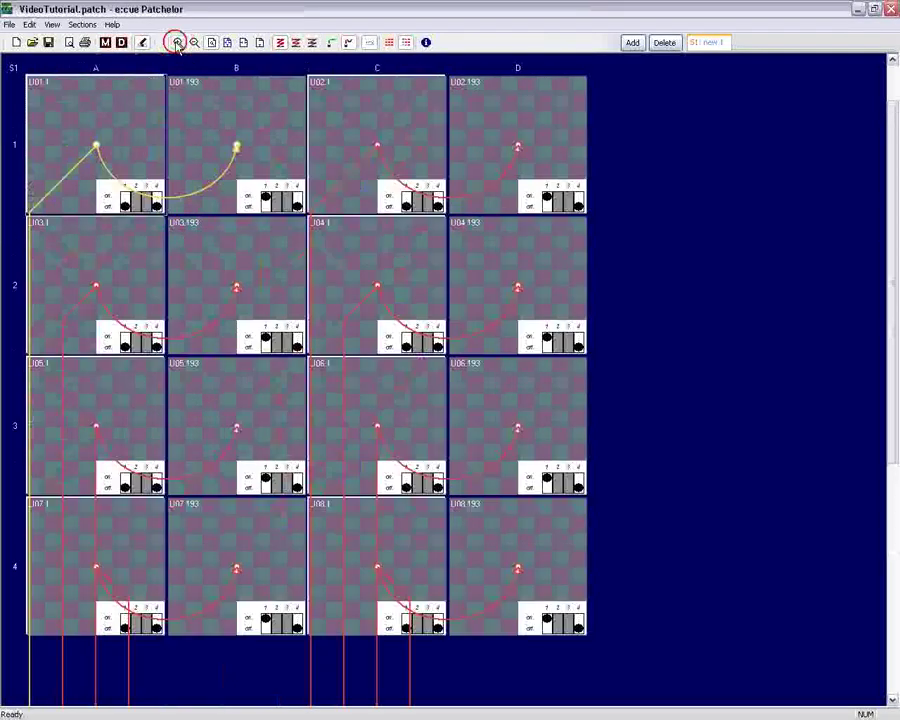
pyautogui.click(177, 43)
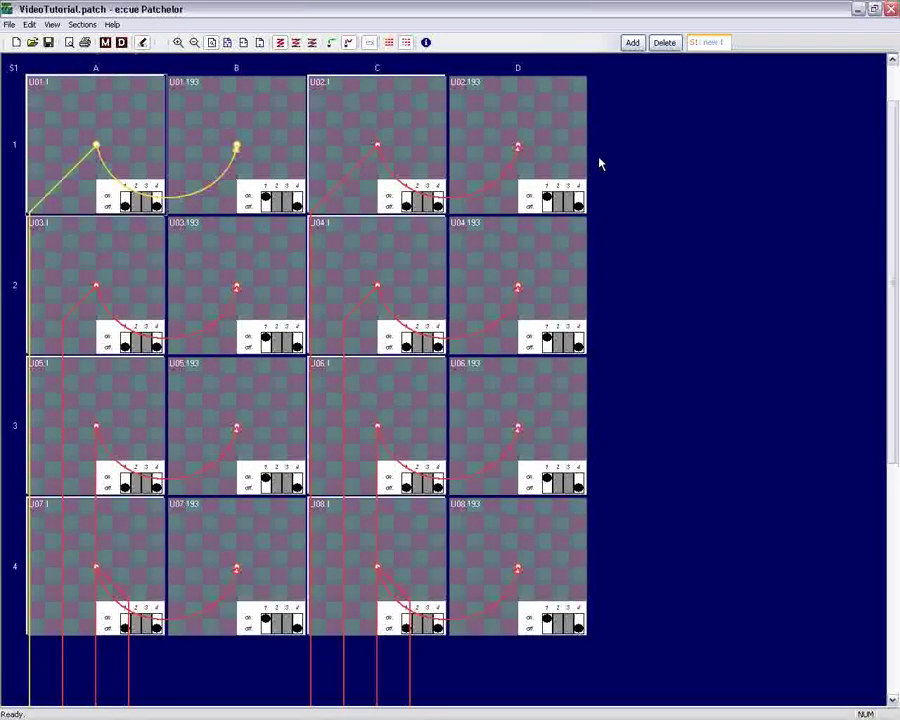
pyautogui.scroll(-10, 602, 164)
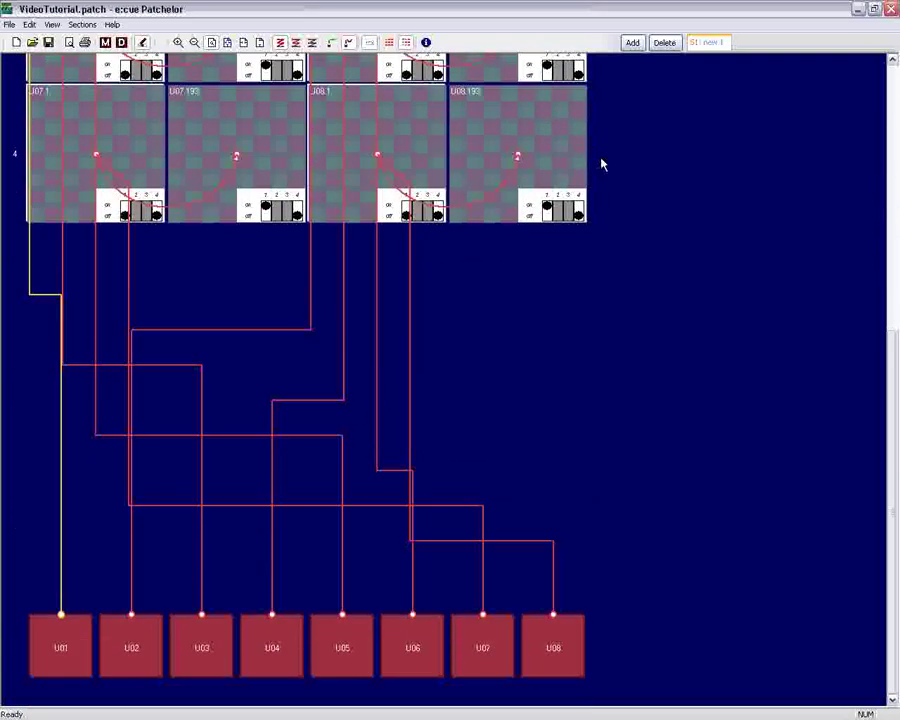
pyautogui.scroll(10, 602, 164)
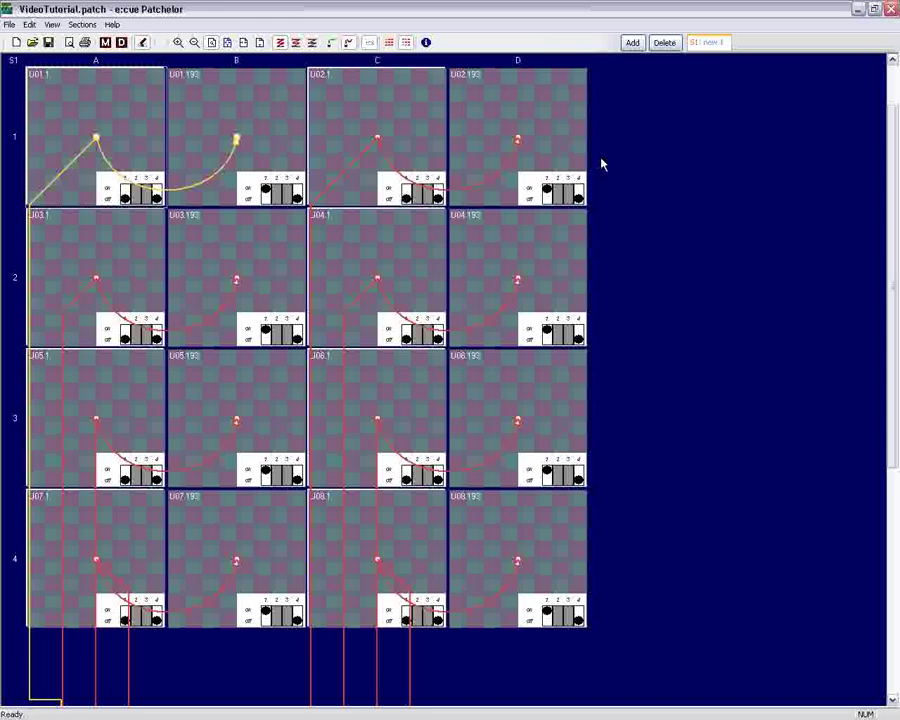
pyautogui.scroll(2, 602, 164)
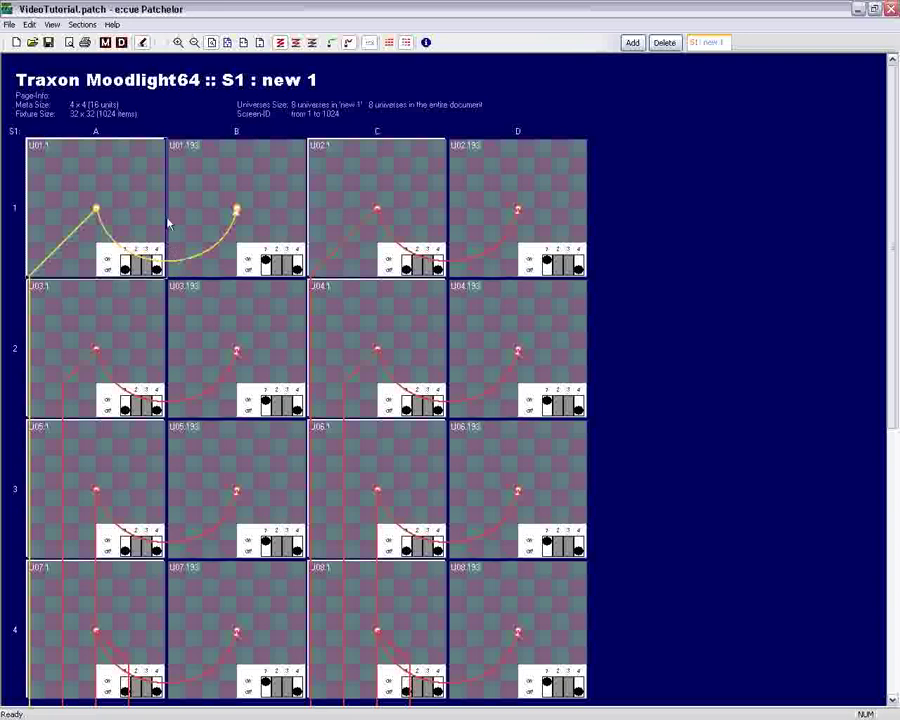
# Restore straight wiring, hide switch settings, and select tile A1 in Move/Edit Tile mode.
pyautogui.click(331, 42)
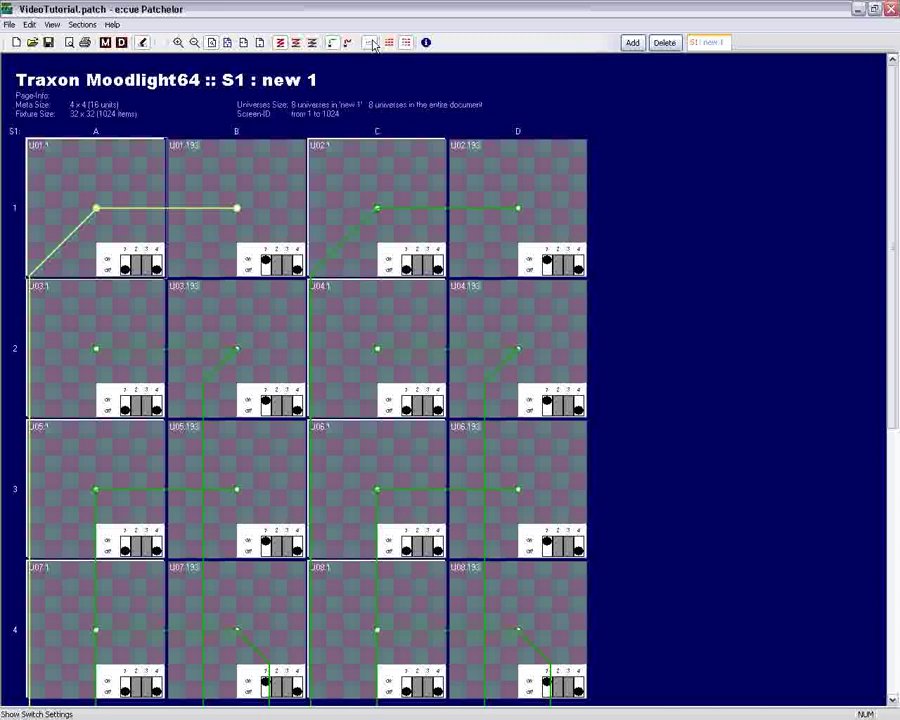
pyautogui.click(370, 43)
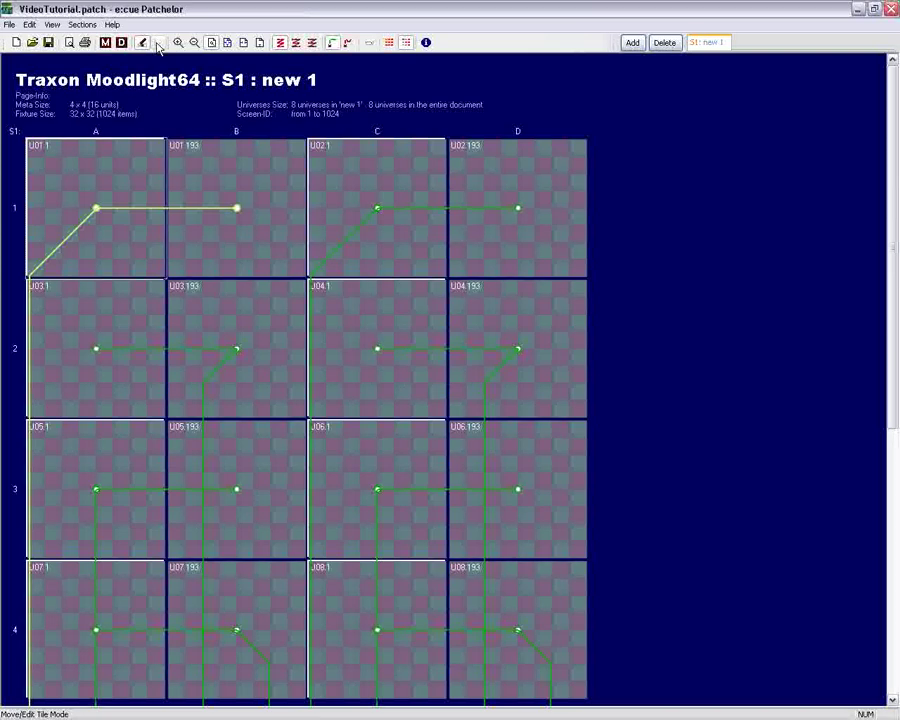
pyautogui.click(157, 44)
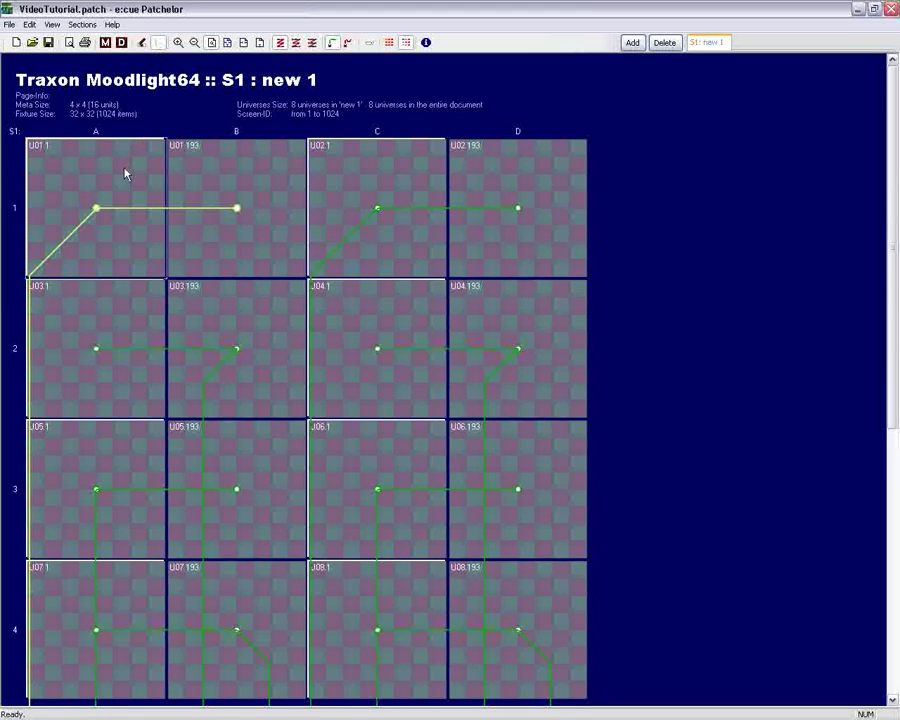
pyautogui.click(125, 175)
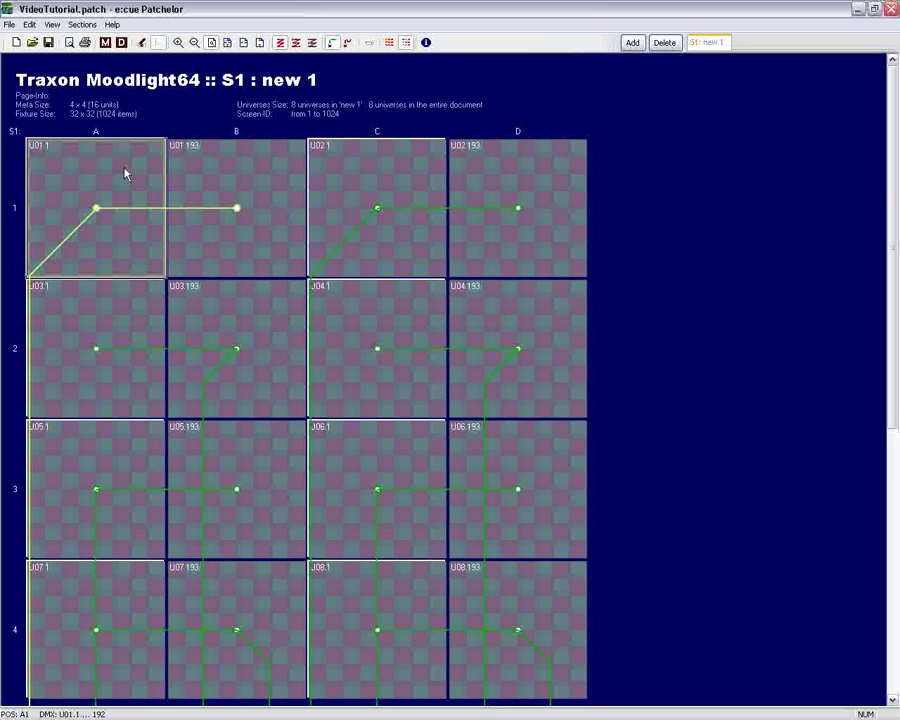
# Readdress tile A1 so its start address on the first universe is 193 (U01.193).
pyautogui.rightClick(125, 175)
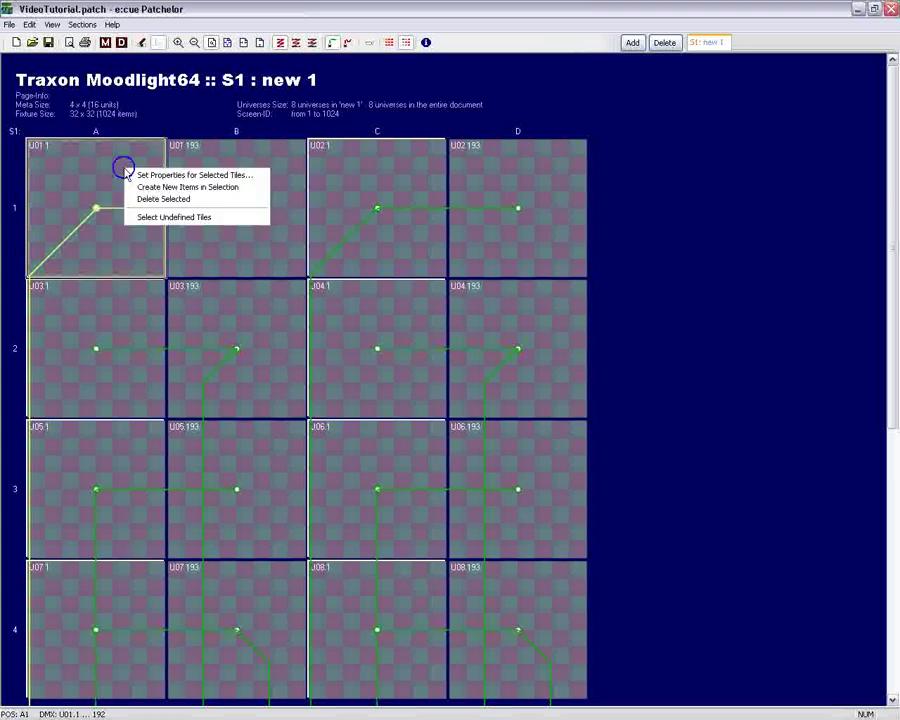
pyautogui.click(191, 176)
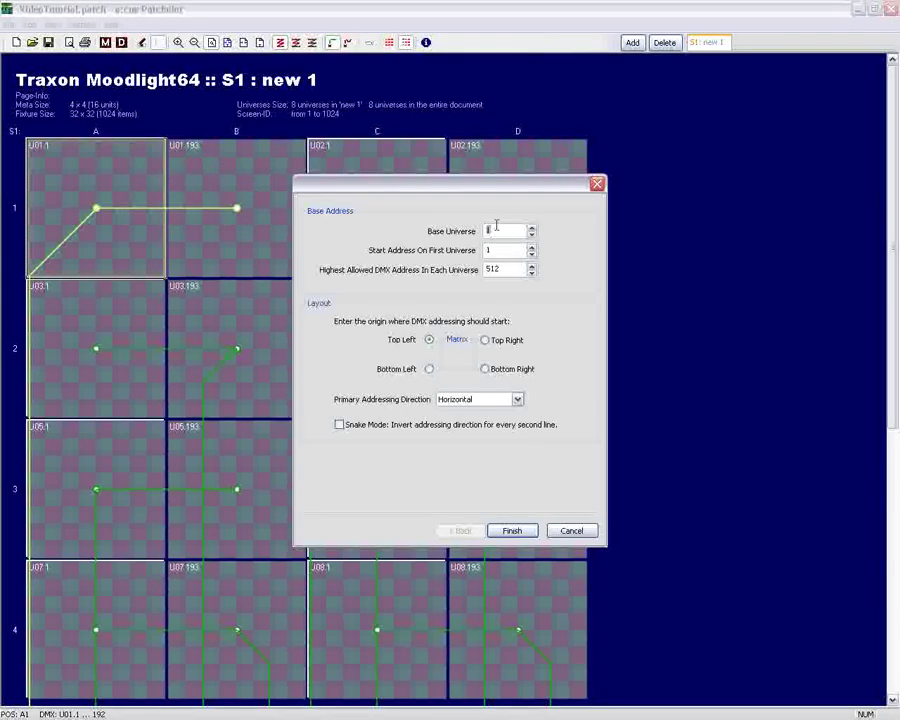
pyautogui.click(497, 228)
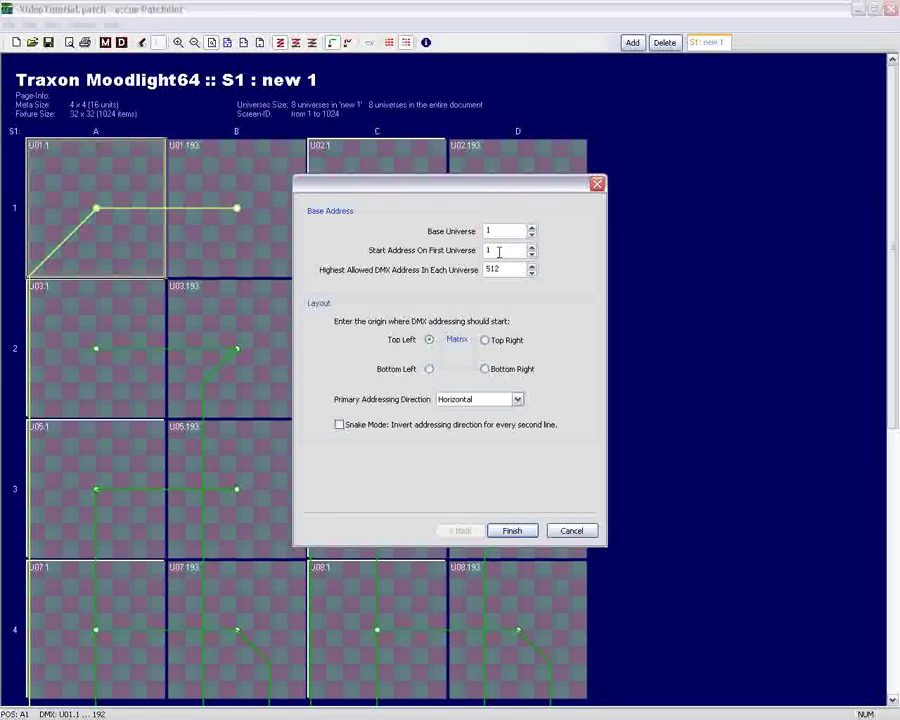
pyautogui.click(499, 251)
pyautogui.write('93')
pyautogui.click(511, 530)
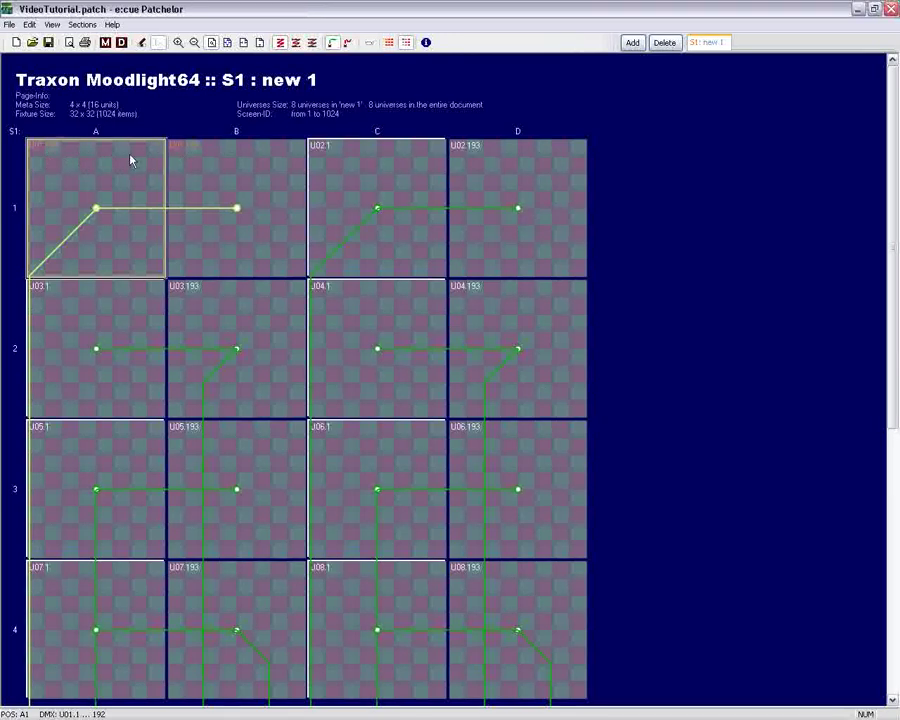
# Readdress tile B1 so it starts at universe 1, address 1 (U01.1).
pyautogui.click(186, 150)
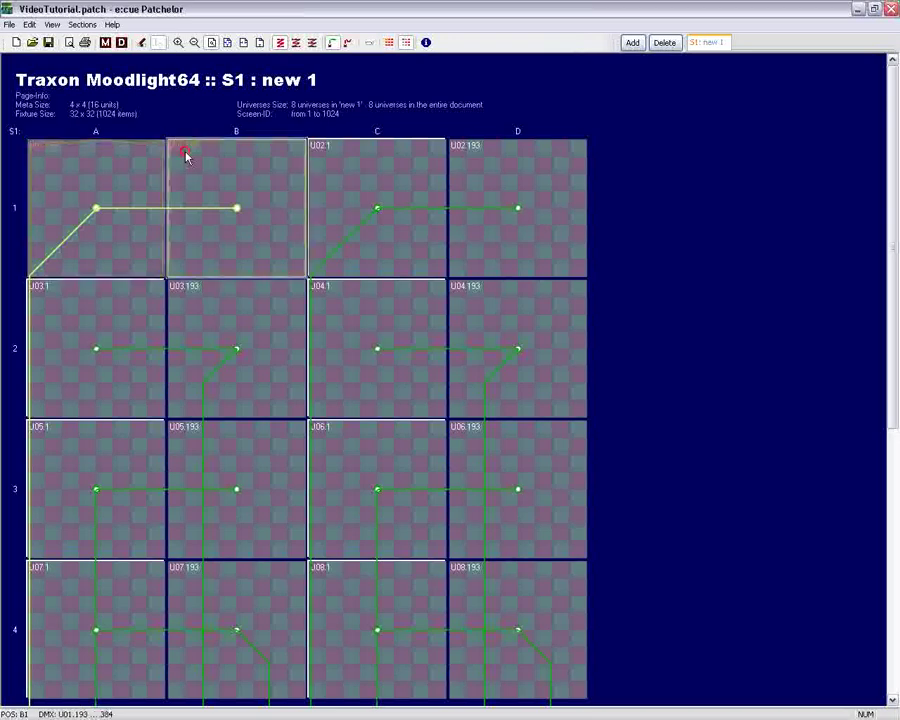
pyautogui.rightClick(246, 180)
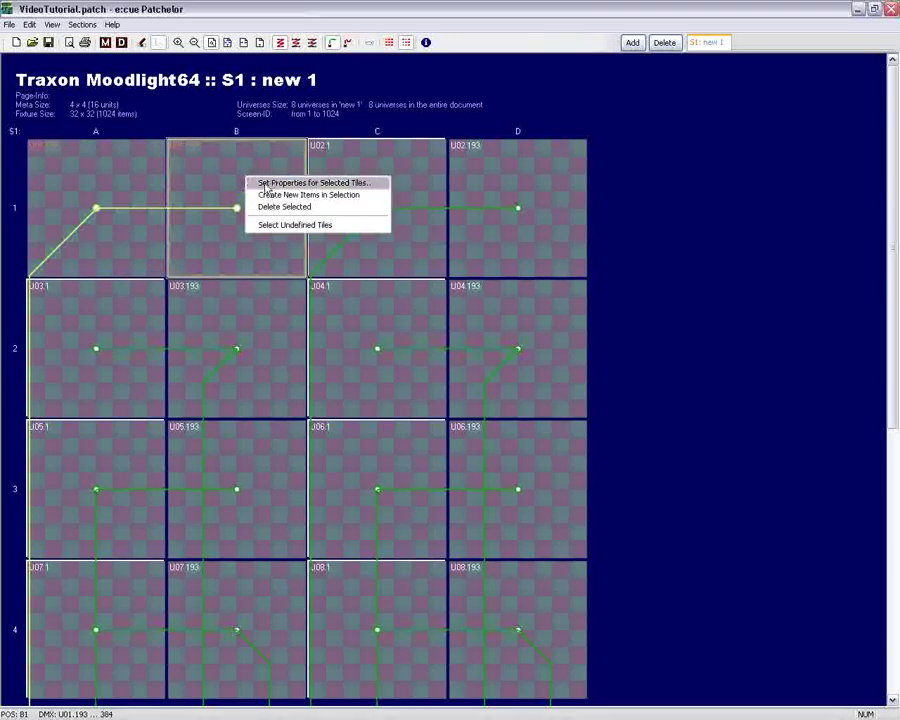
pyautogui.click(294, 183)
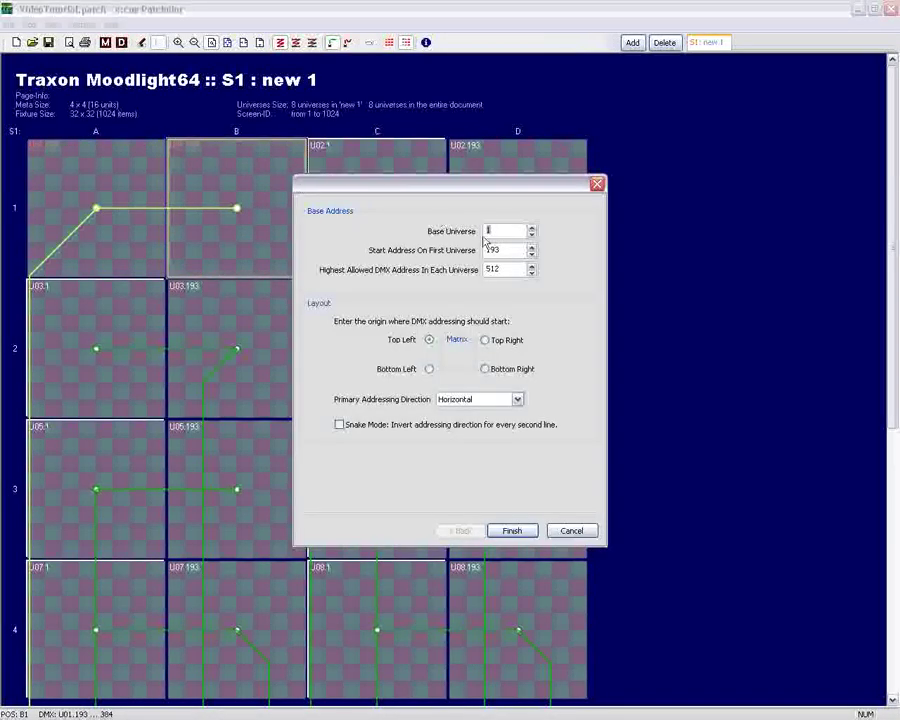
pyautogui.moveTo(500, 248); pyautogui.dragTo(474, 250)
pyautogui.write('1')
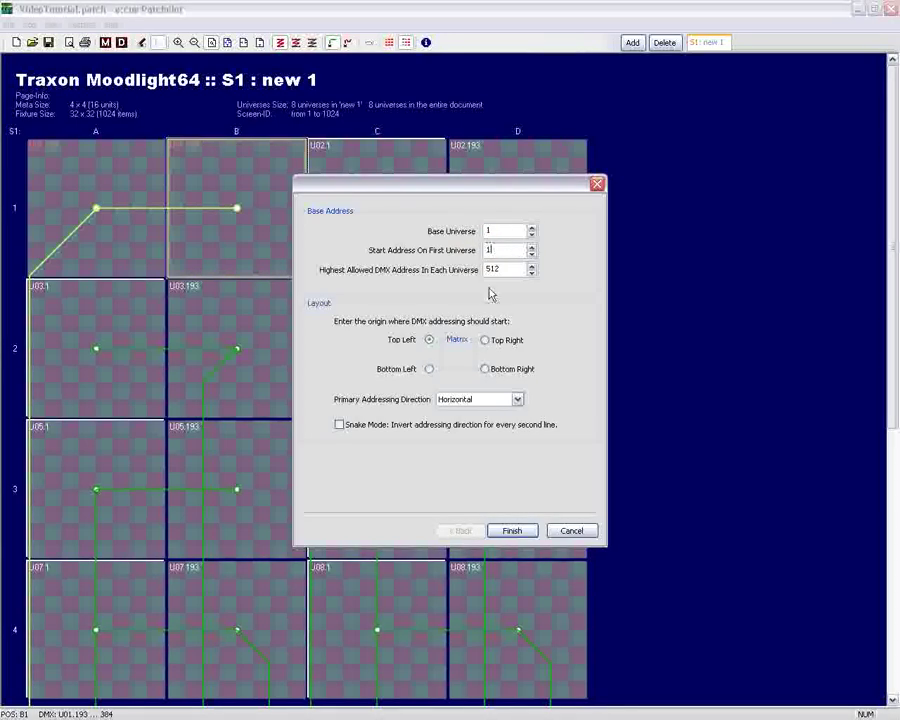
pyautogui.click(510, 531)
pyautogui.click(492, 494)
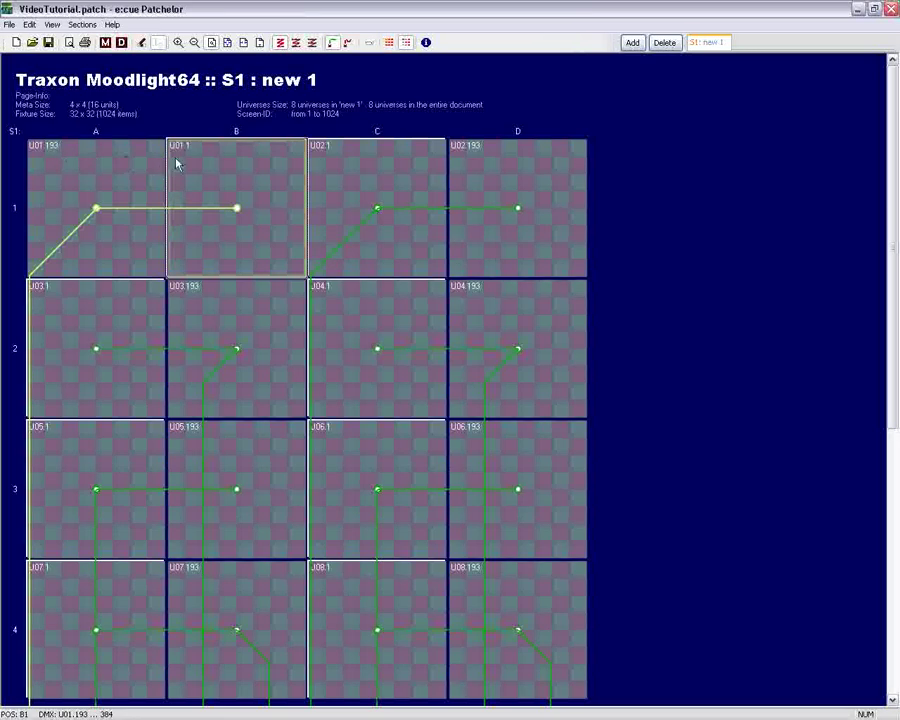
# Set tile A1's start address on the first universe back to 1.
pyautogui.click(94, 161)
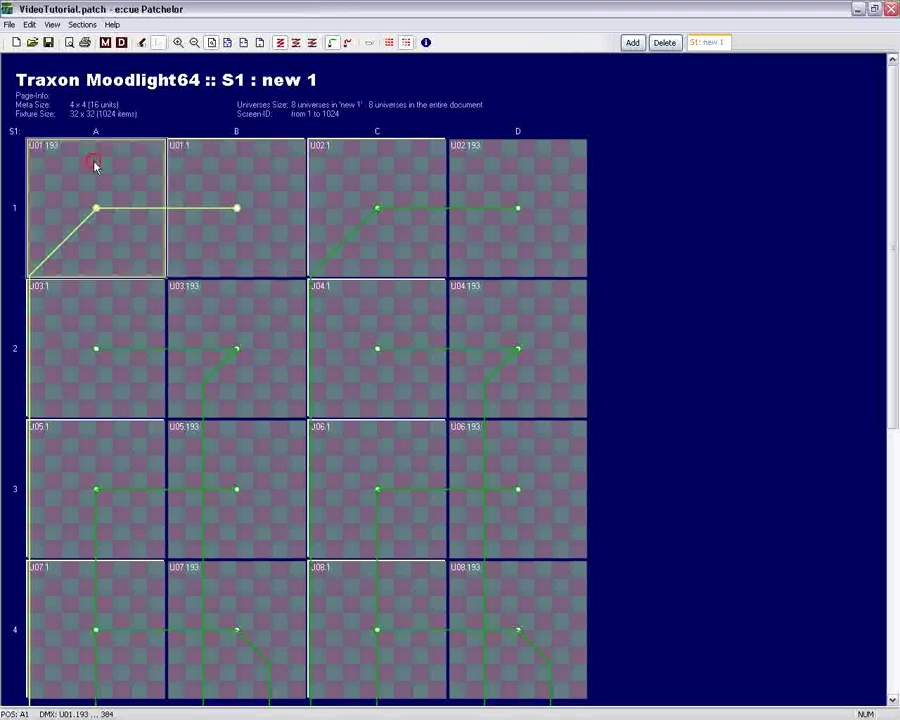
pyautogui.rightClick(94, 161)
pyautogui.click(180, 170)
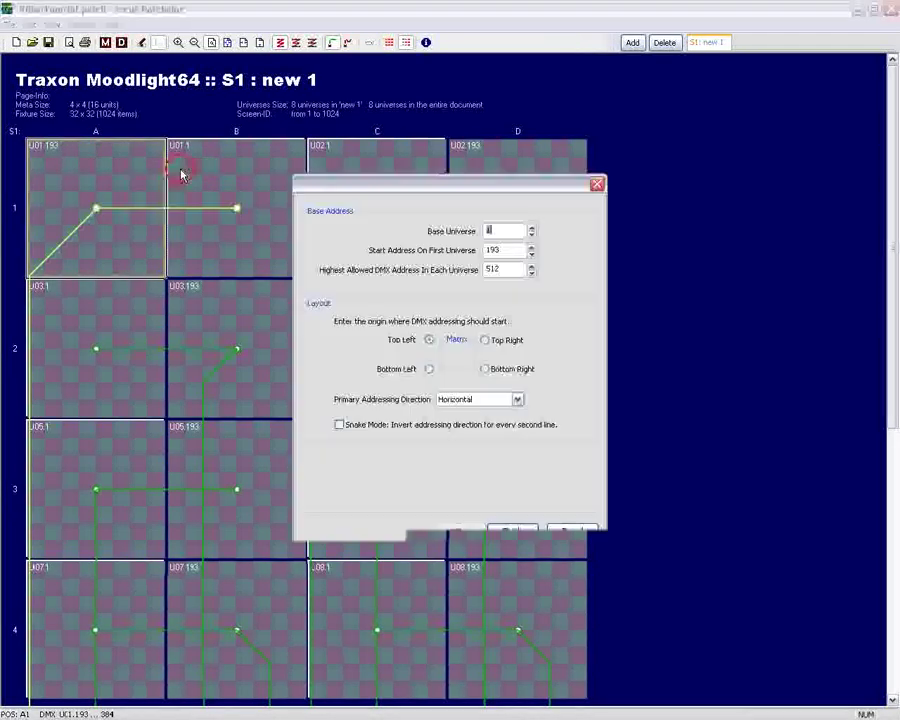
pyautogui.moveTo(503, 250); pyautogui.dragTo(457, 257)
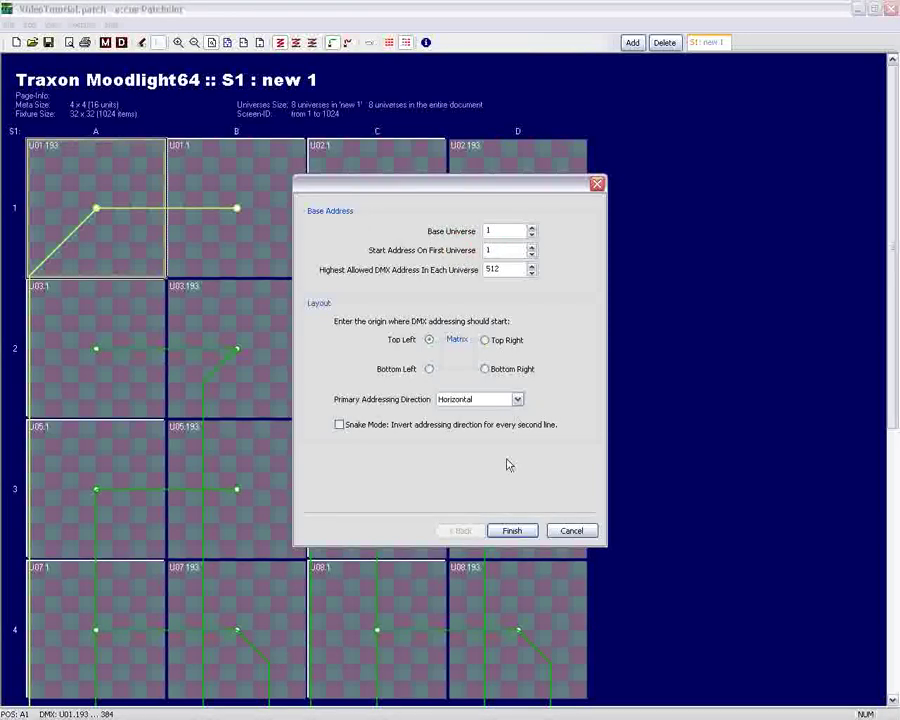
pyautogui.click(509, 532)
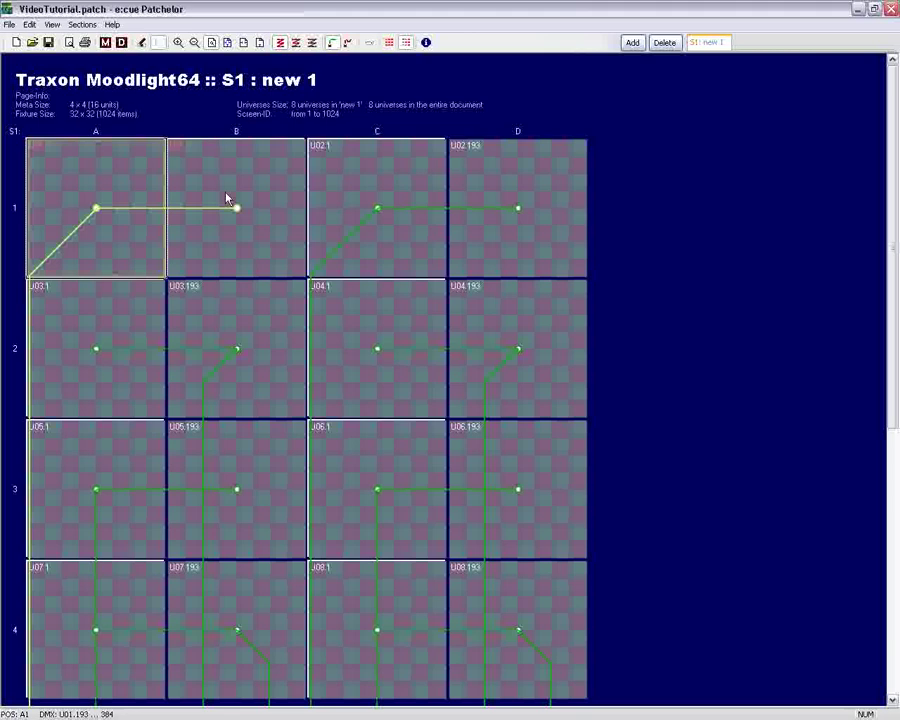
# Set tile B1's start address on the first universe back to 193.
pyautogui.click(216, 173)
pyautogui.rightClick(215, 170)
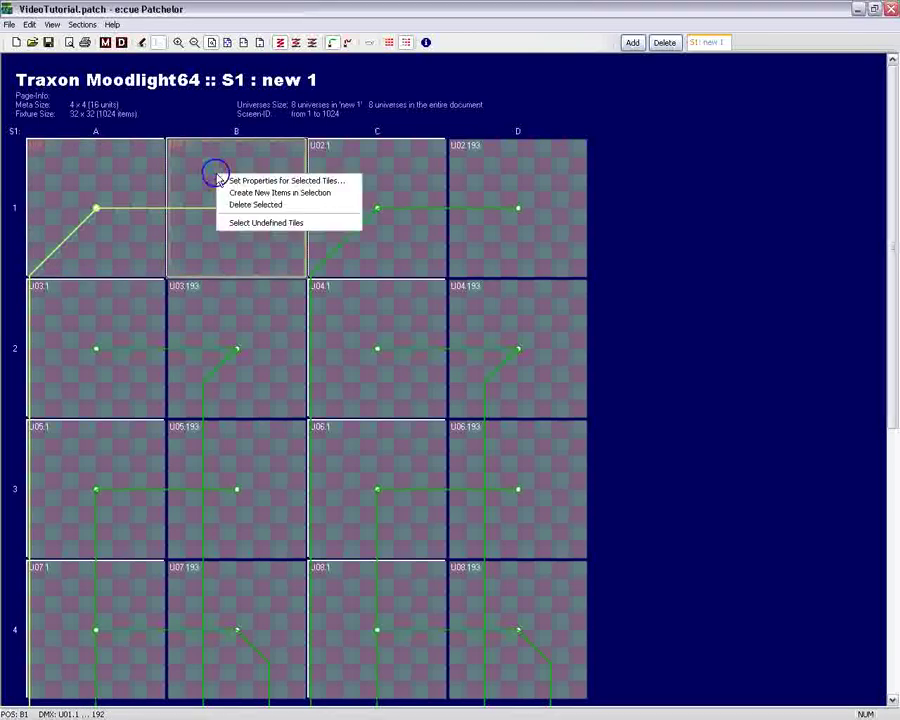
pyautogui.click(274, 181)
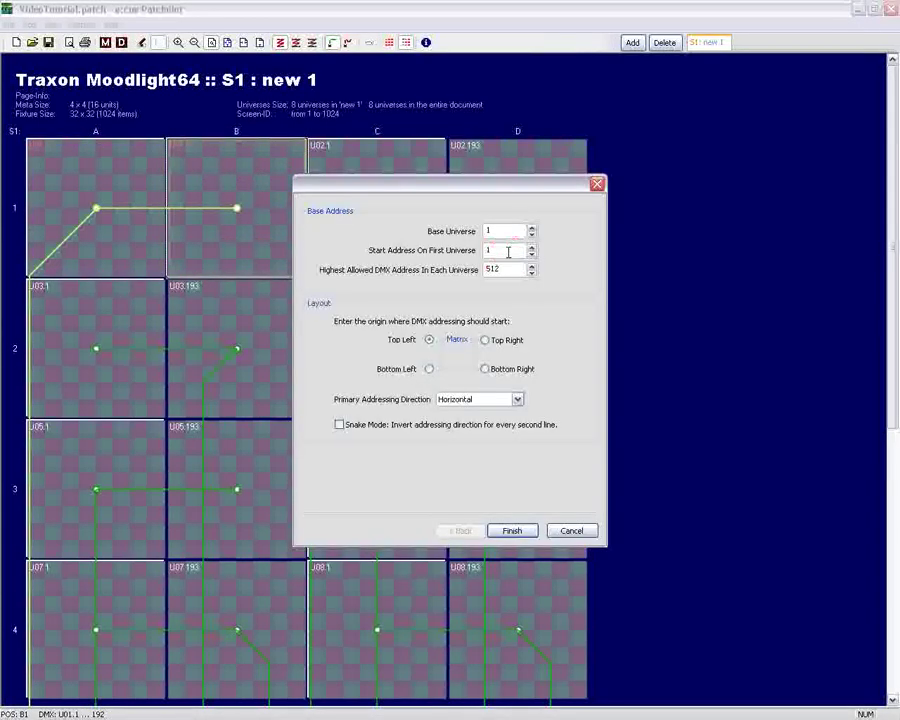
pyautogui.click(508, 252)
pyautogui.write('93')
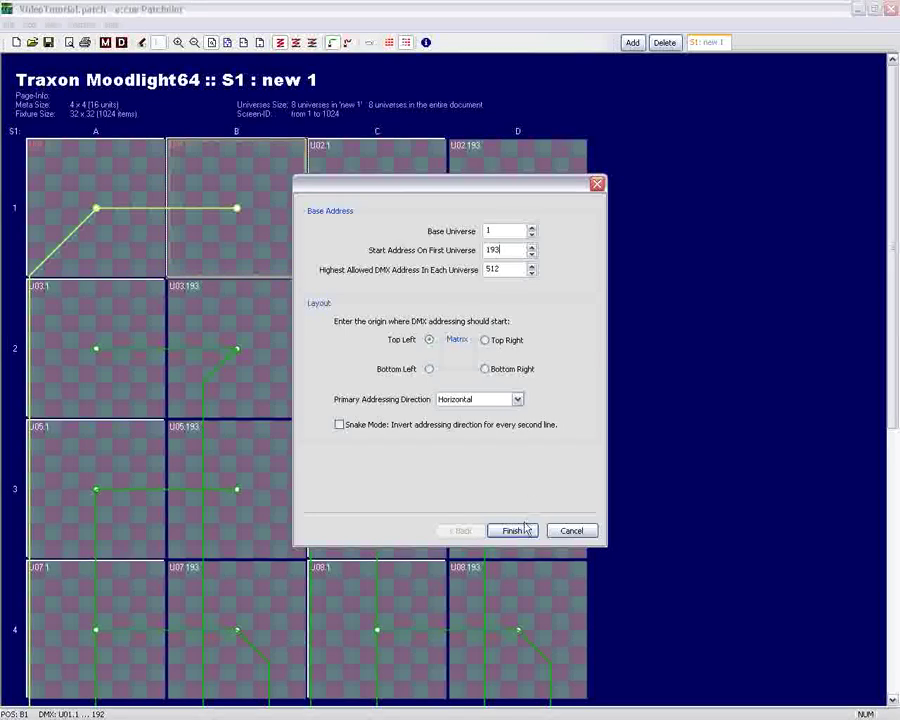
pyautogui.click(516, 530)
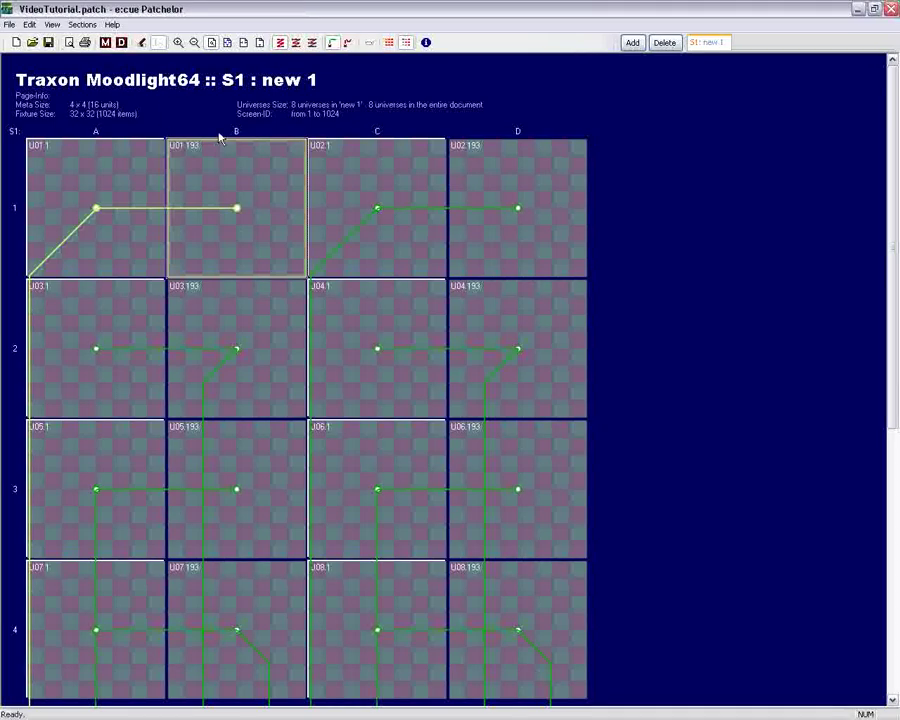
# Scroll down to check the wiring to universes U01–U08, then back up.
pyautogui.scroll(-5, 340, 220)
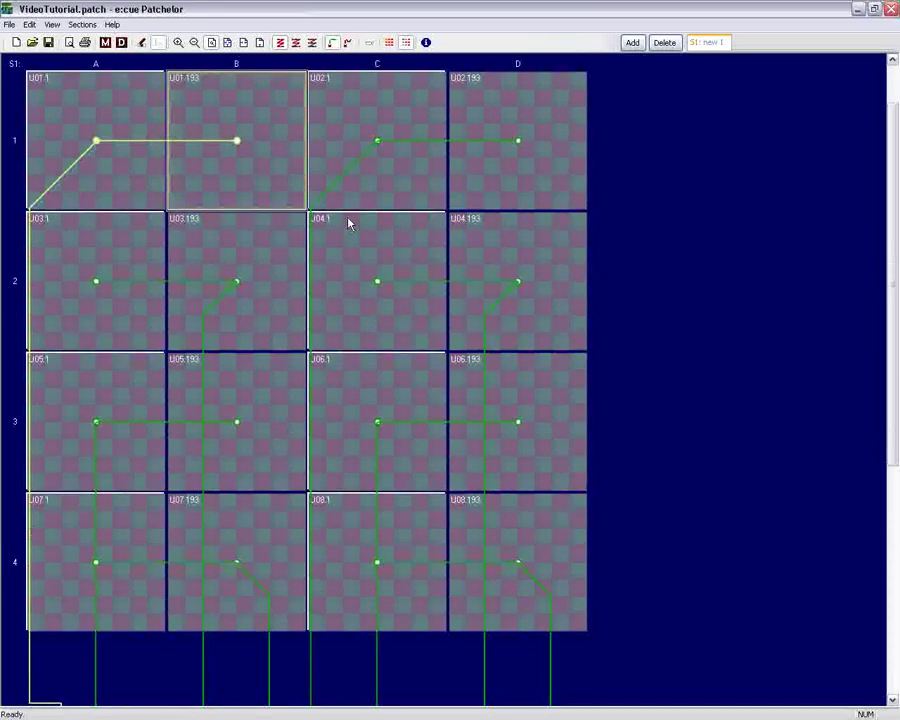
pyautogui.scroll(-4, 342, 320)
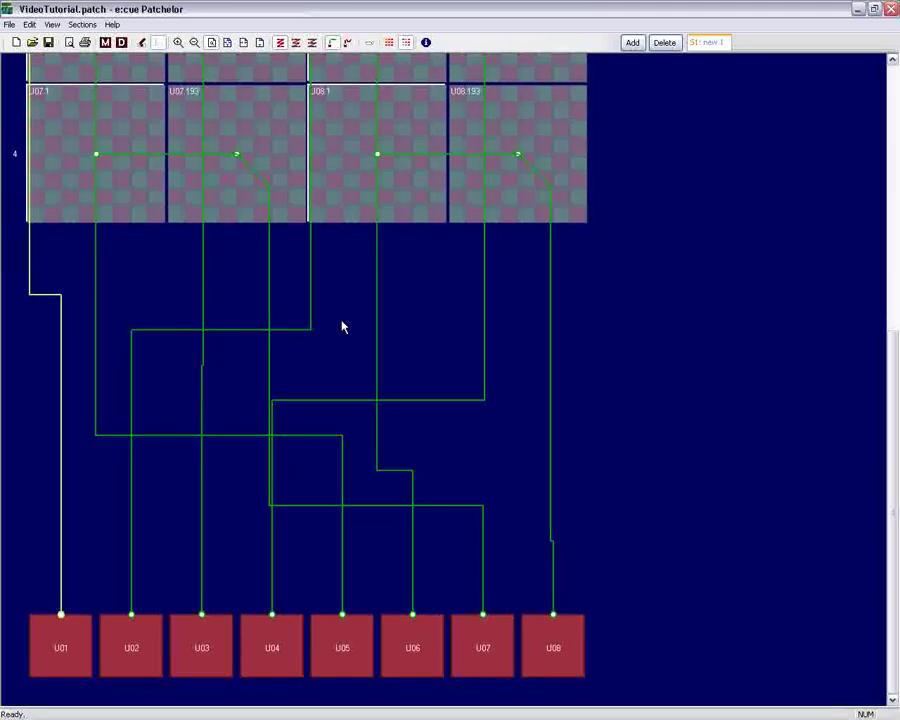
pyautogui.scroll(3, 342, 324)
pyautogui.scroll(5, 342, 325)
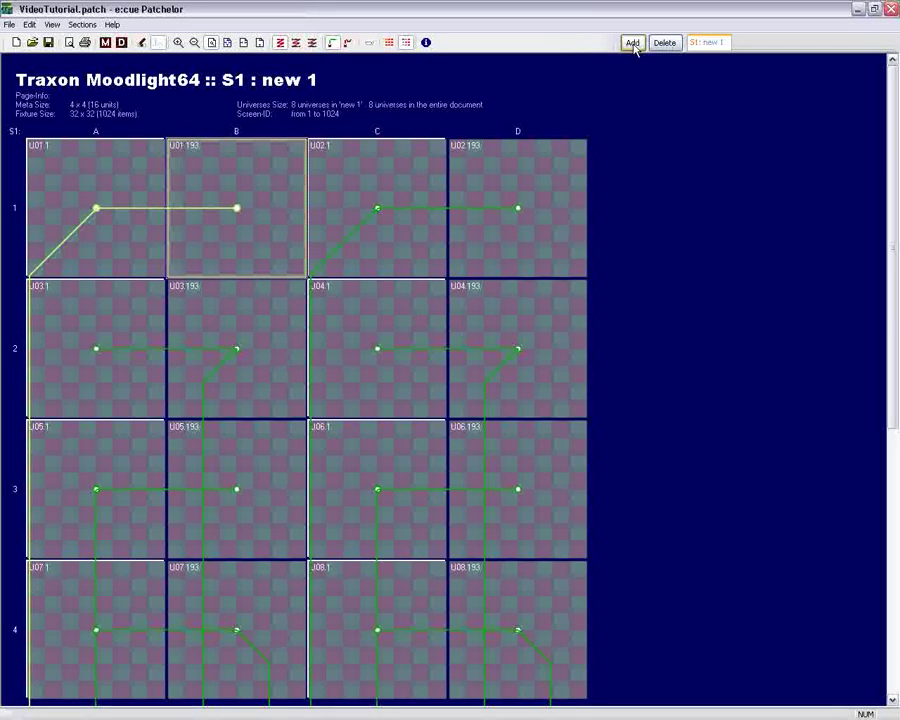
# Add an empty section 'S2: new 2', compare it with S1, then request its deletion.
pyautogui.click(632, 43)
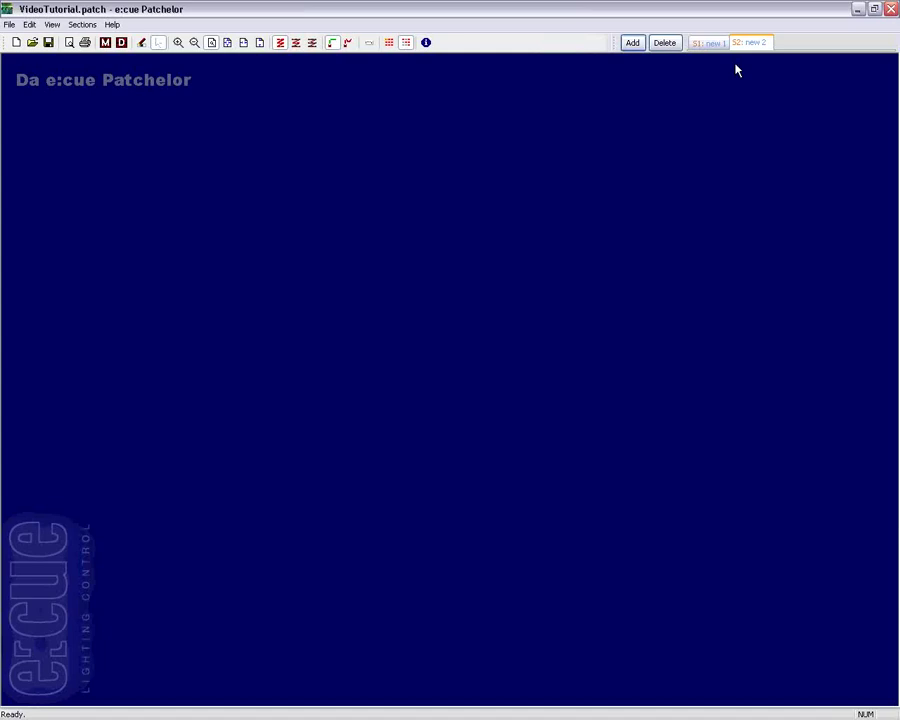
pyautogui.click(712, 45)
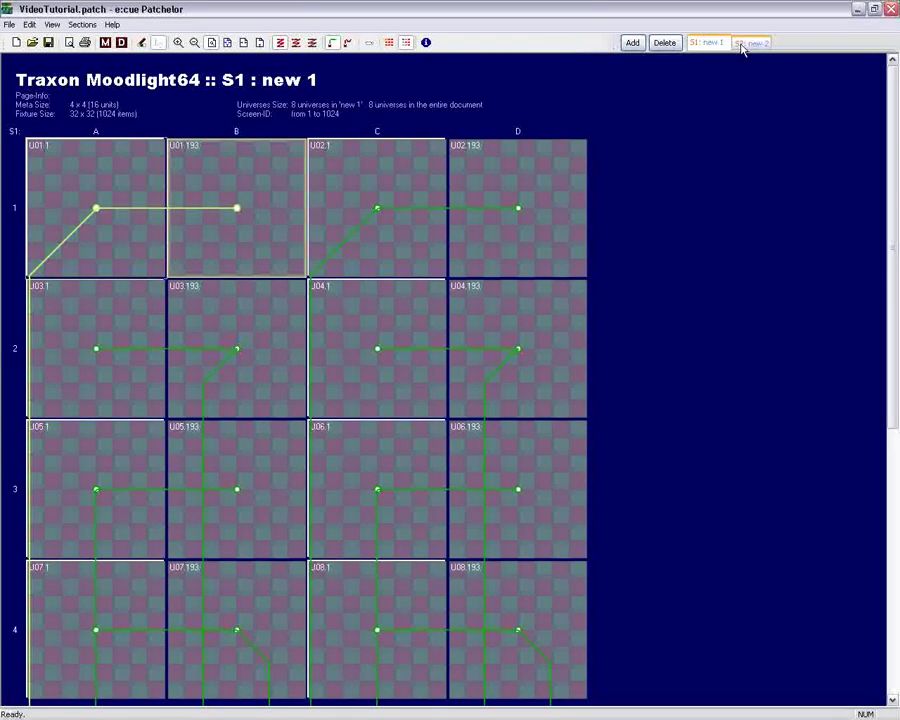
pyautogui.click(754, 43)
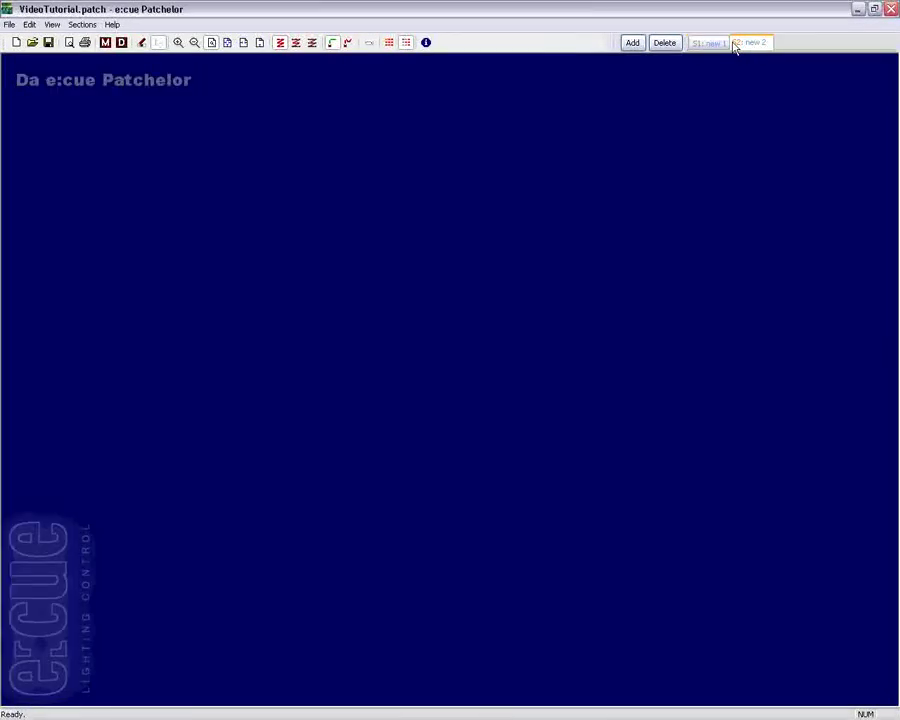
pyautogui.click(712, 43)
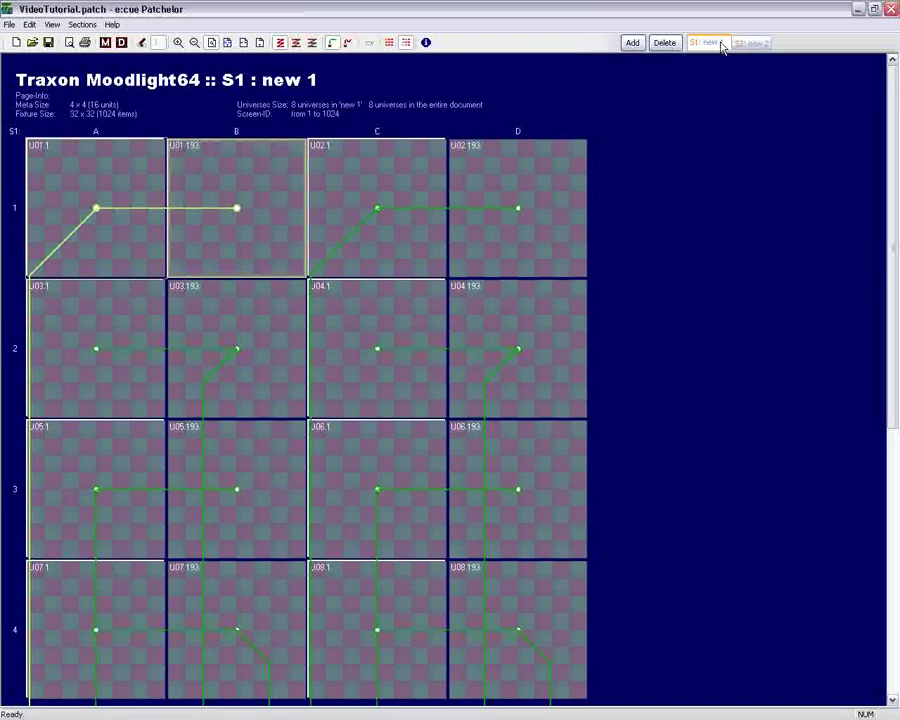
pyautogui.click(745, 44)
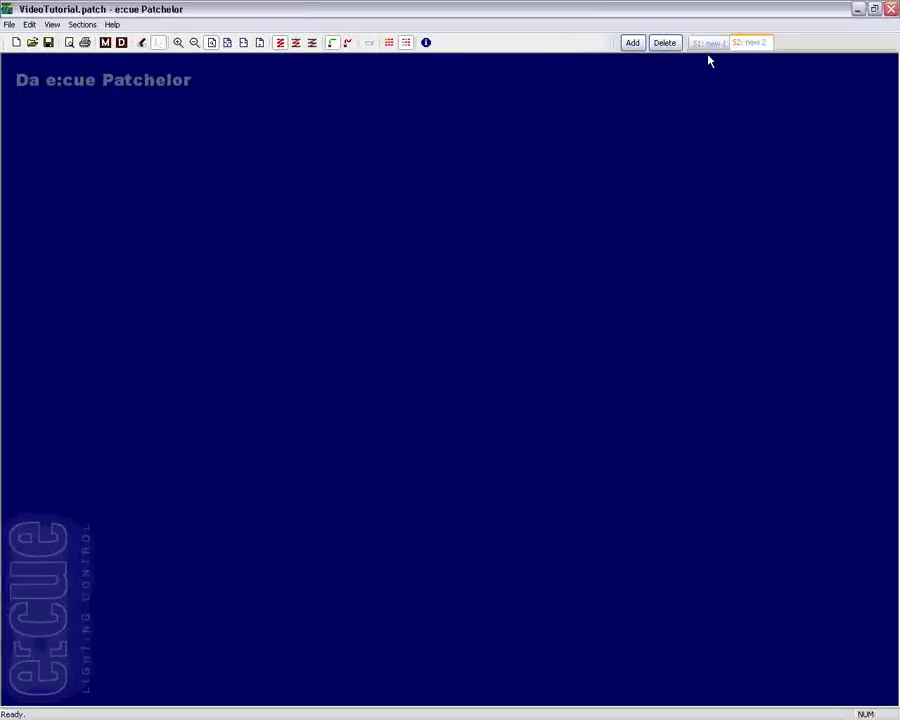
pyautogui.click(665, 43)
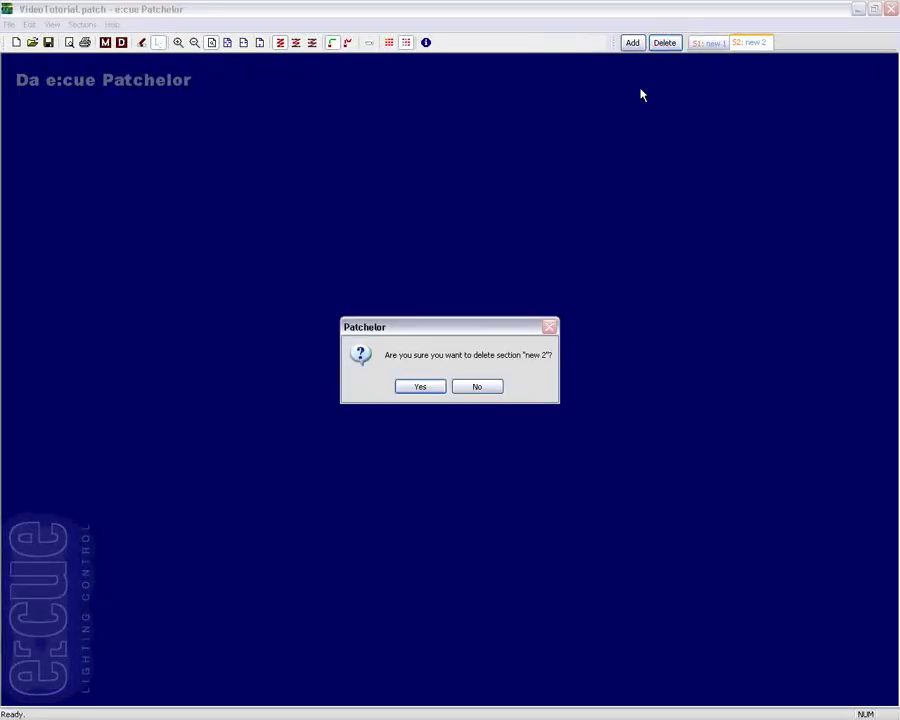